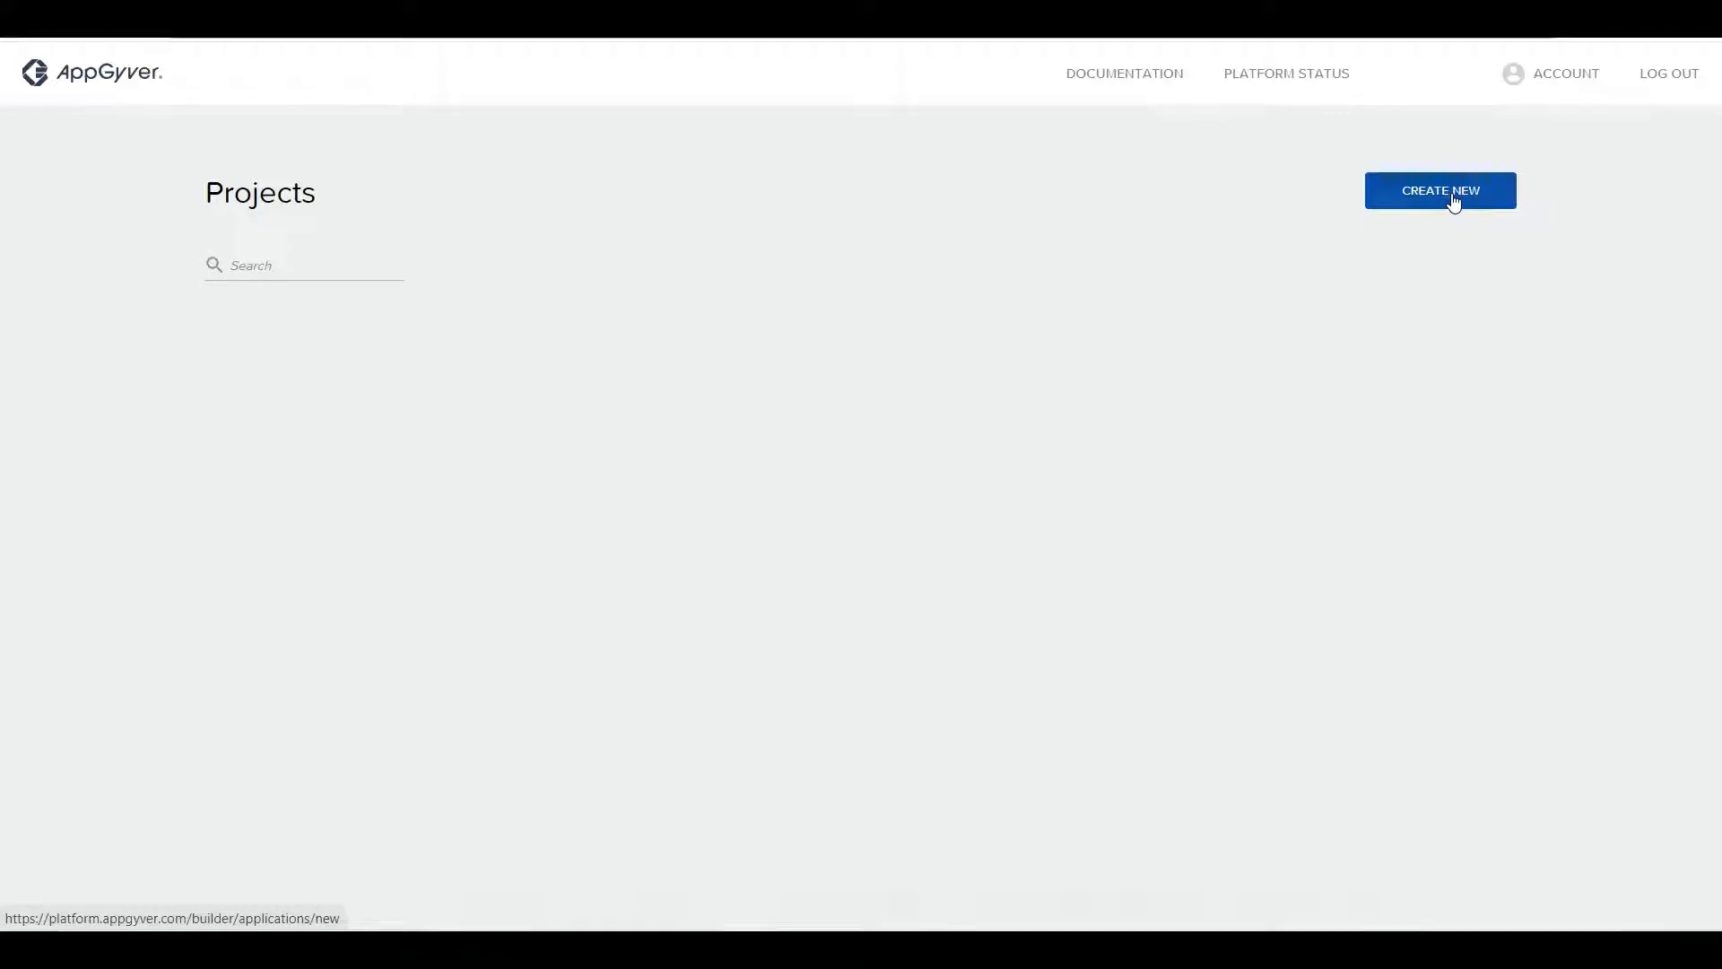
- Create a new app project named "PDF.co PDF to XLS"
click(1455, 203)
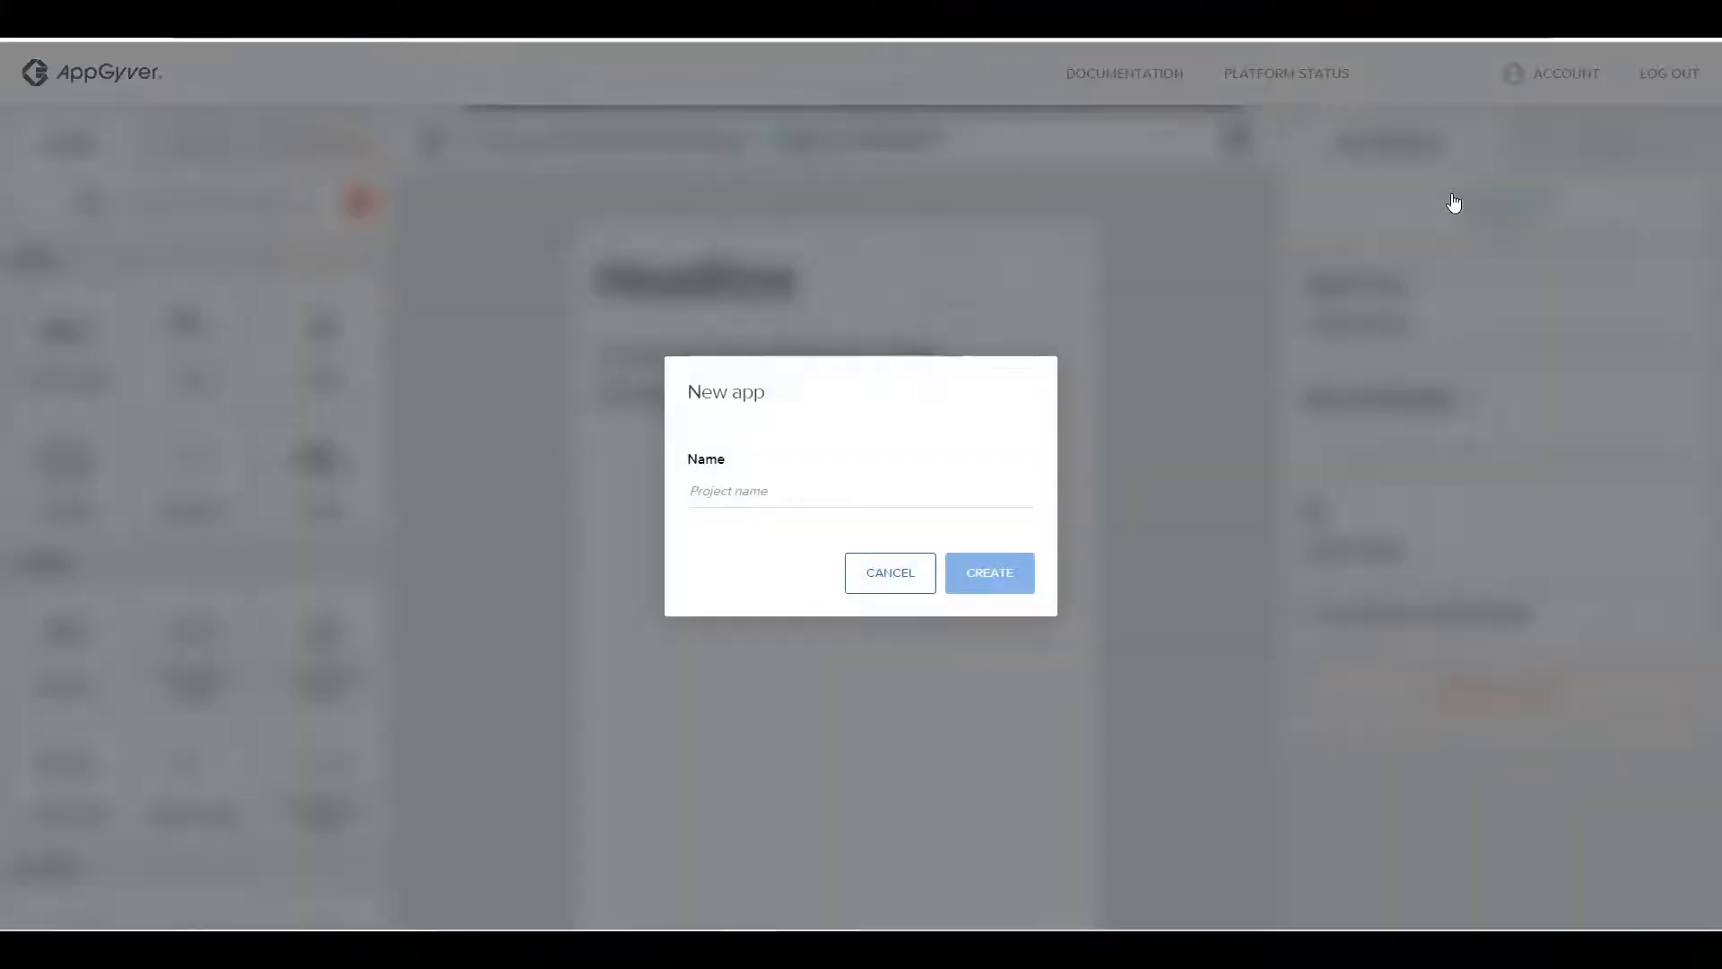
click(786, 491)
click(863, 583)
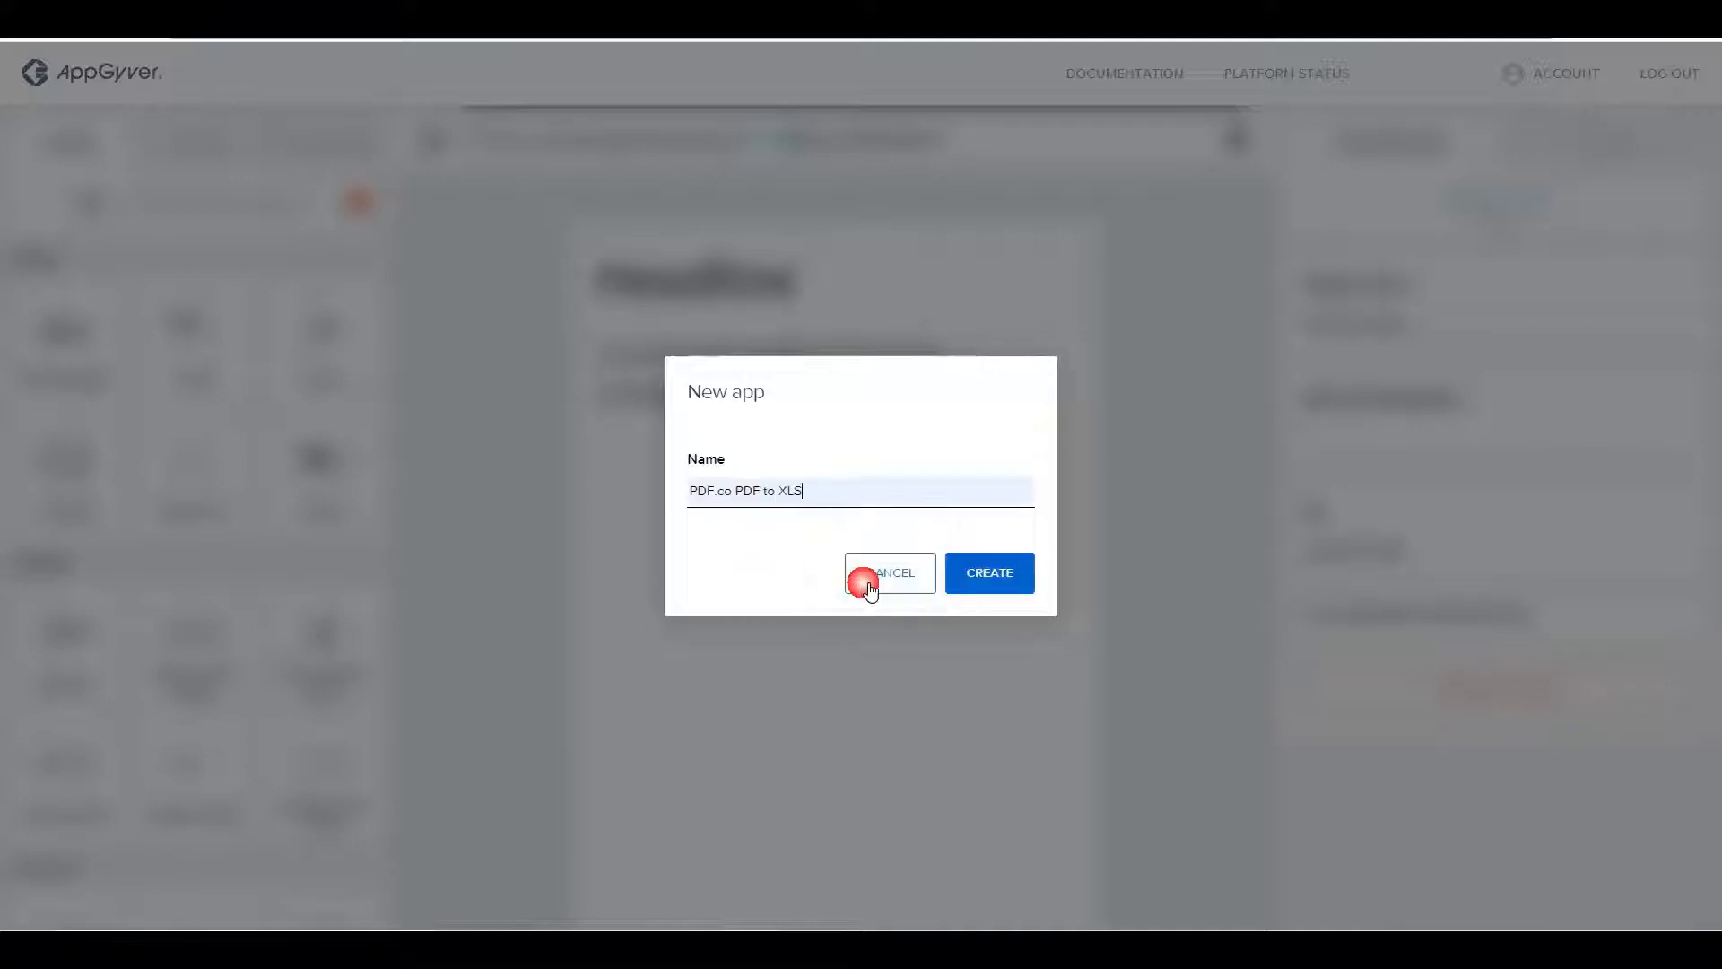
click(976, 583)
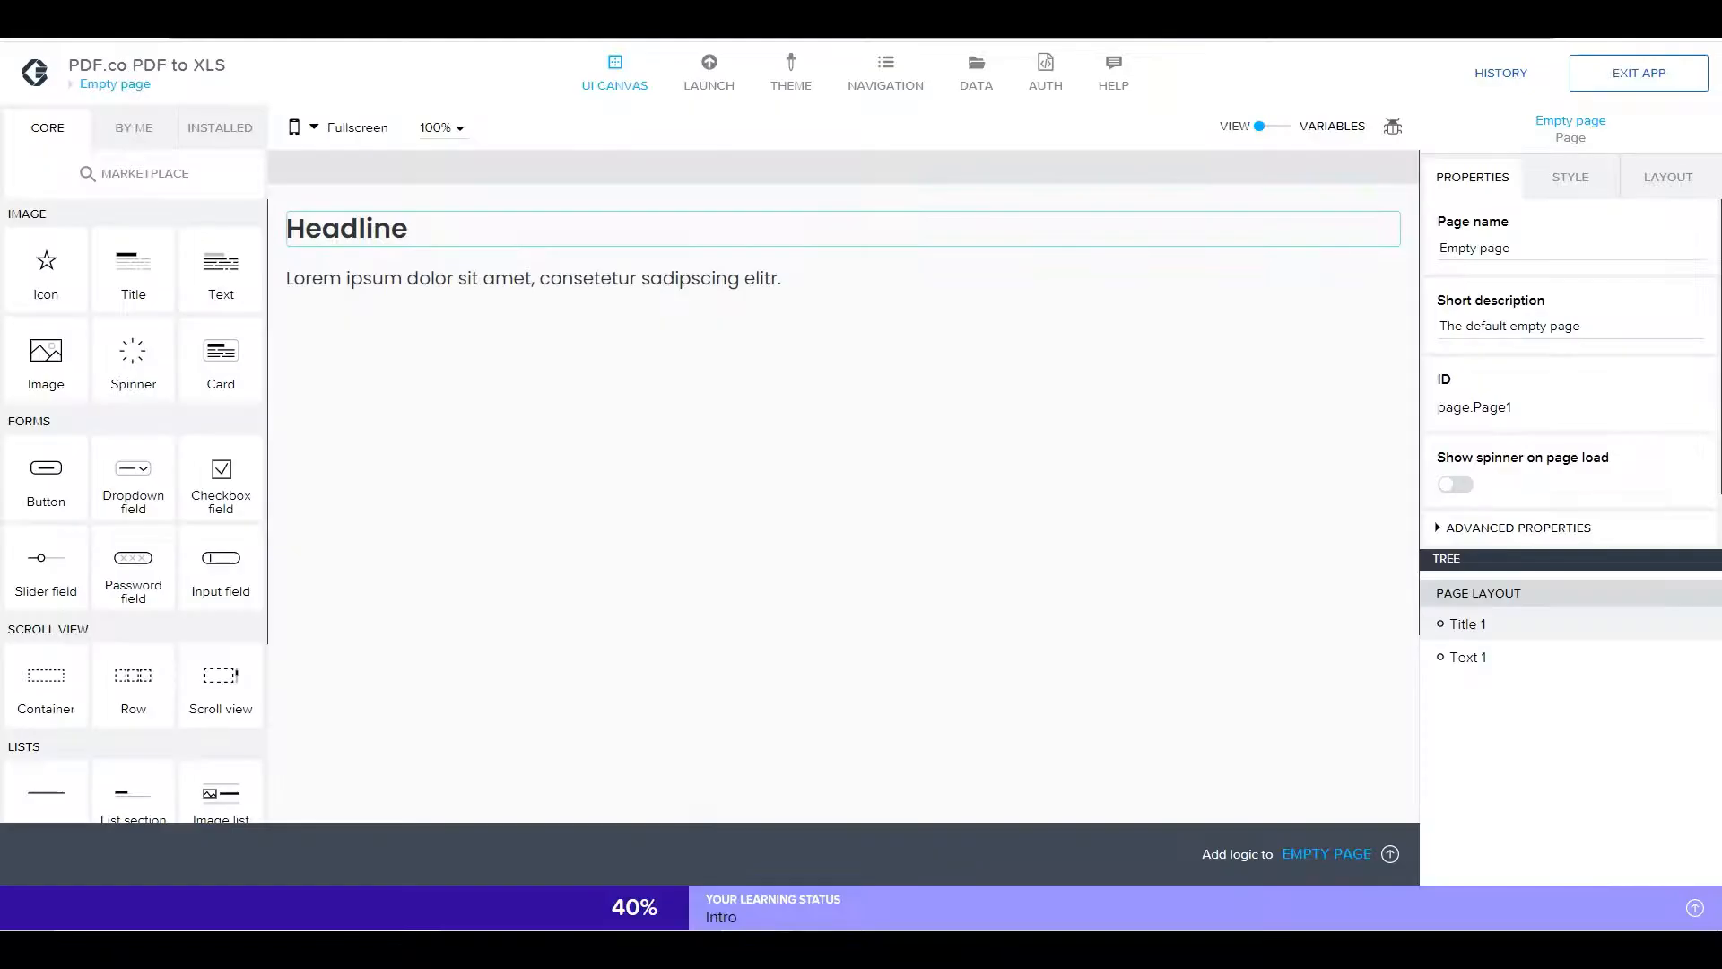
- Add a REST API direct integration data resource to the app
click(979, 83)
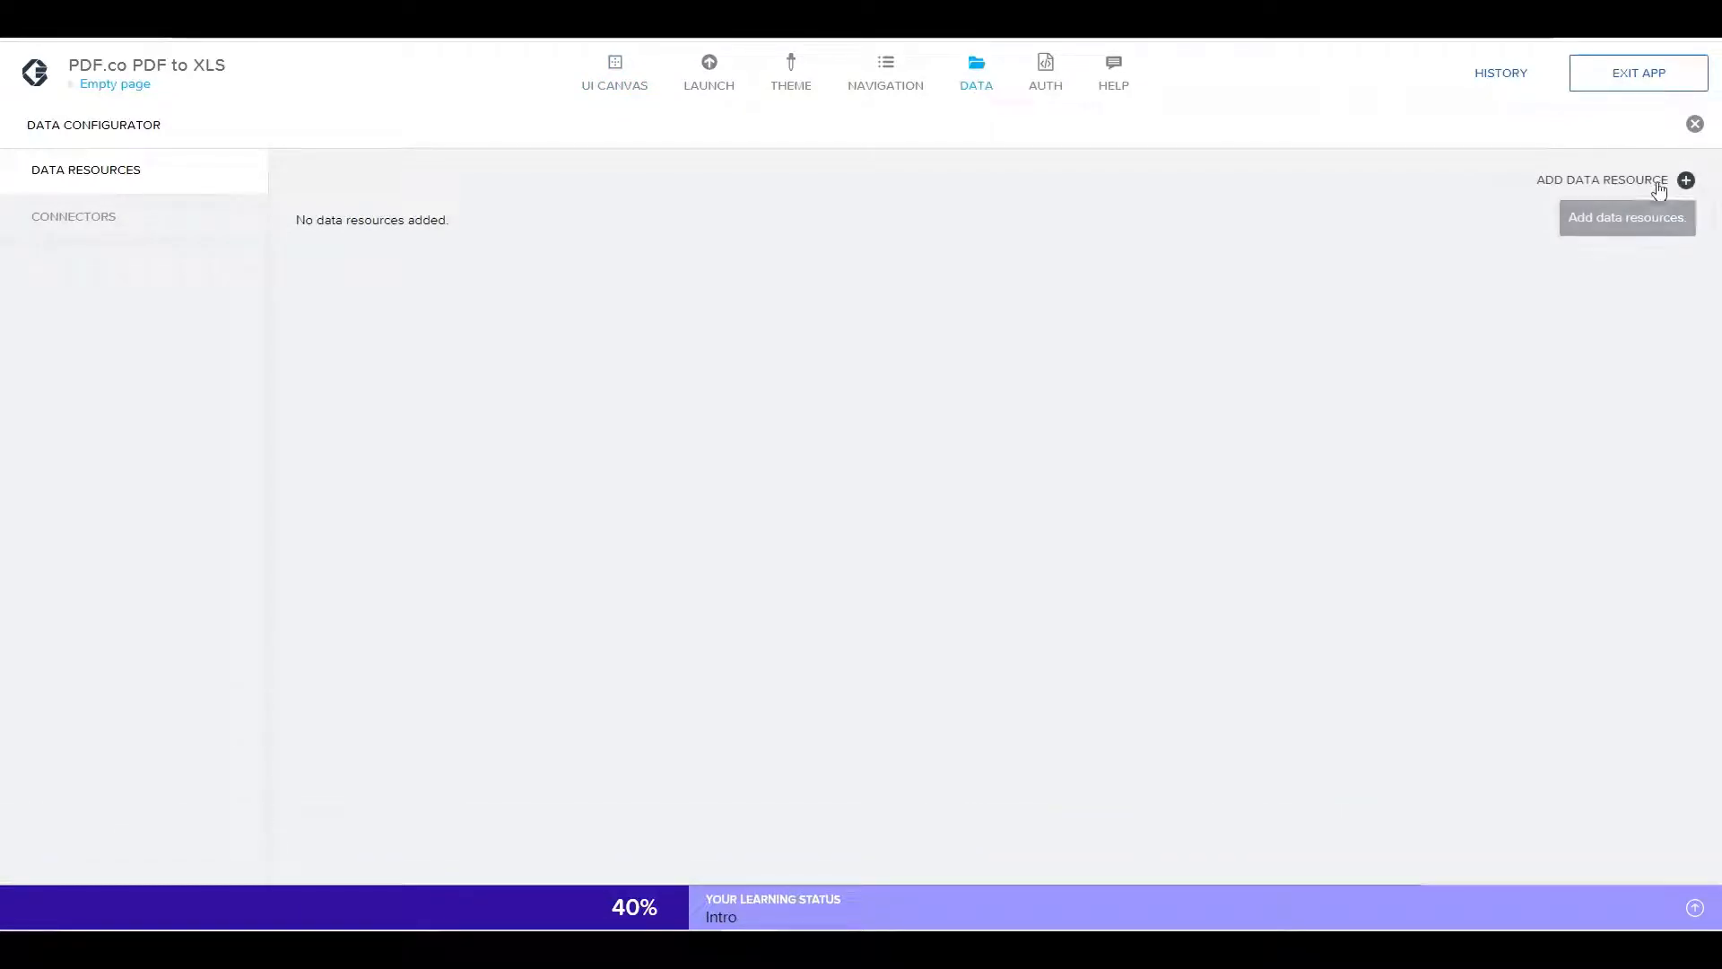
click(1688, 182)
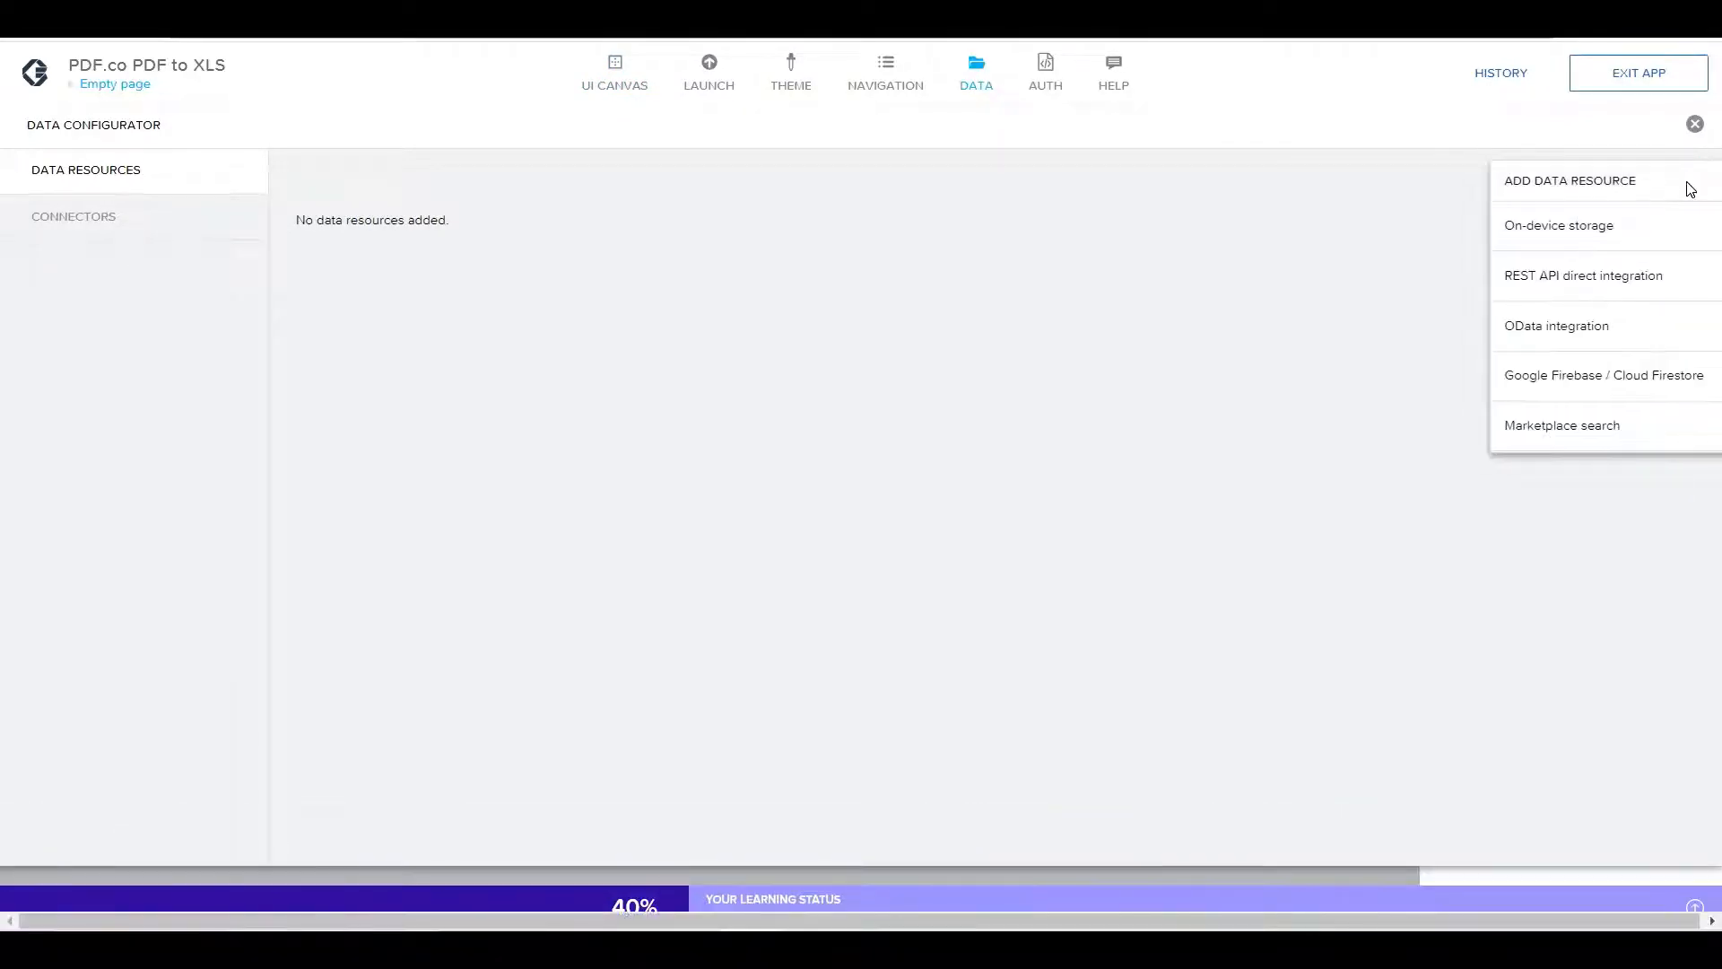
click(1611, 280)
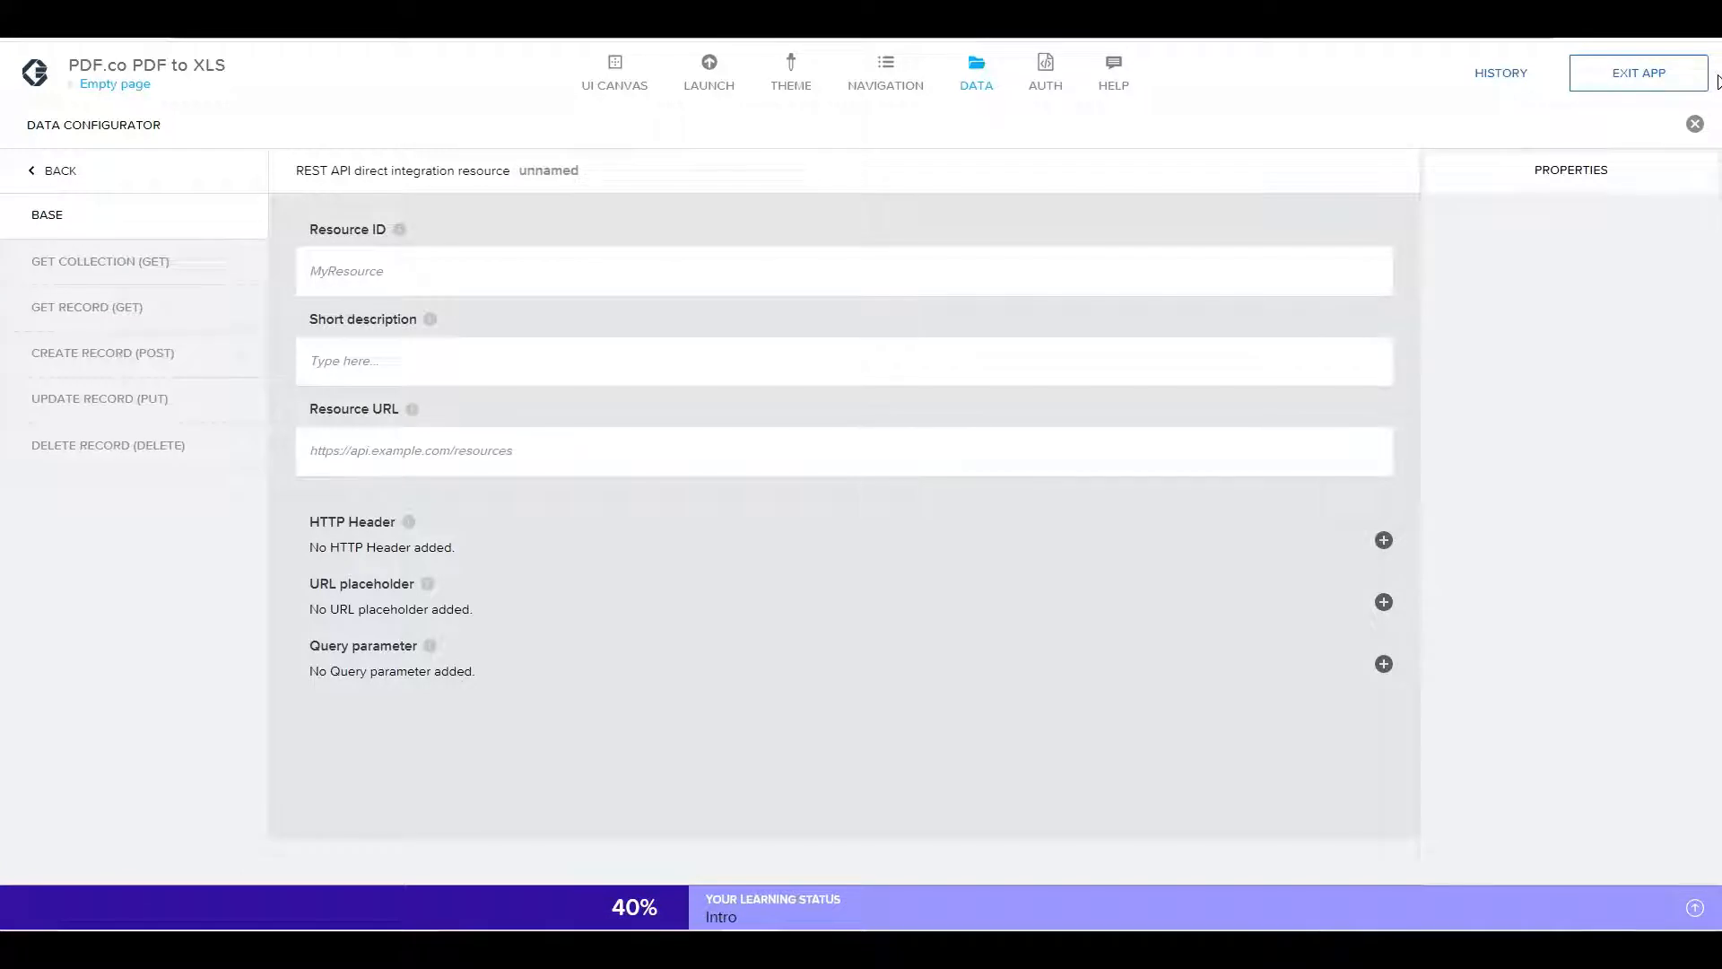
click(408, 270)
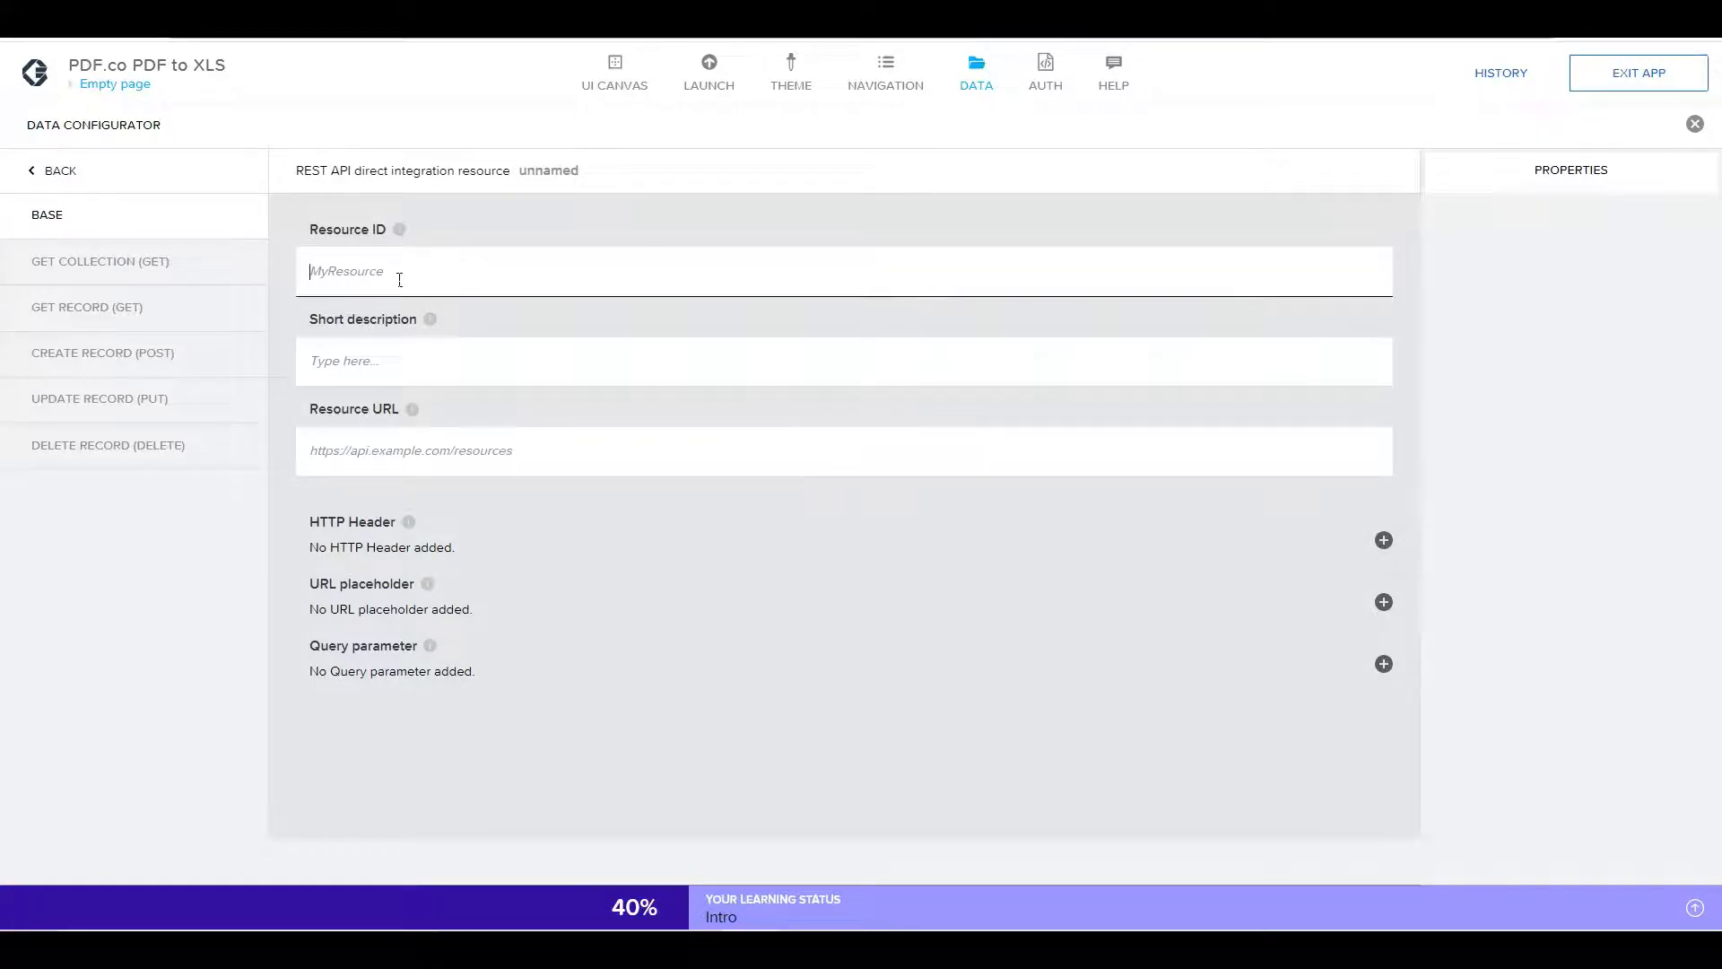
text(PDFco)
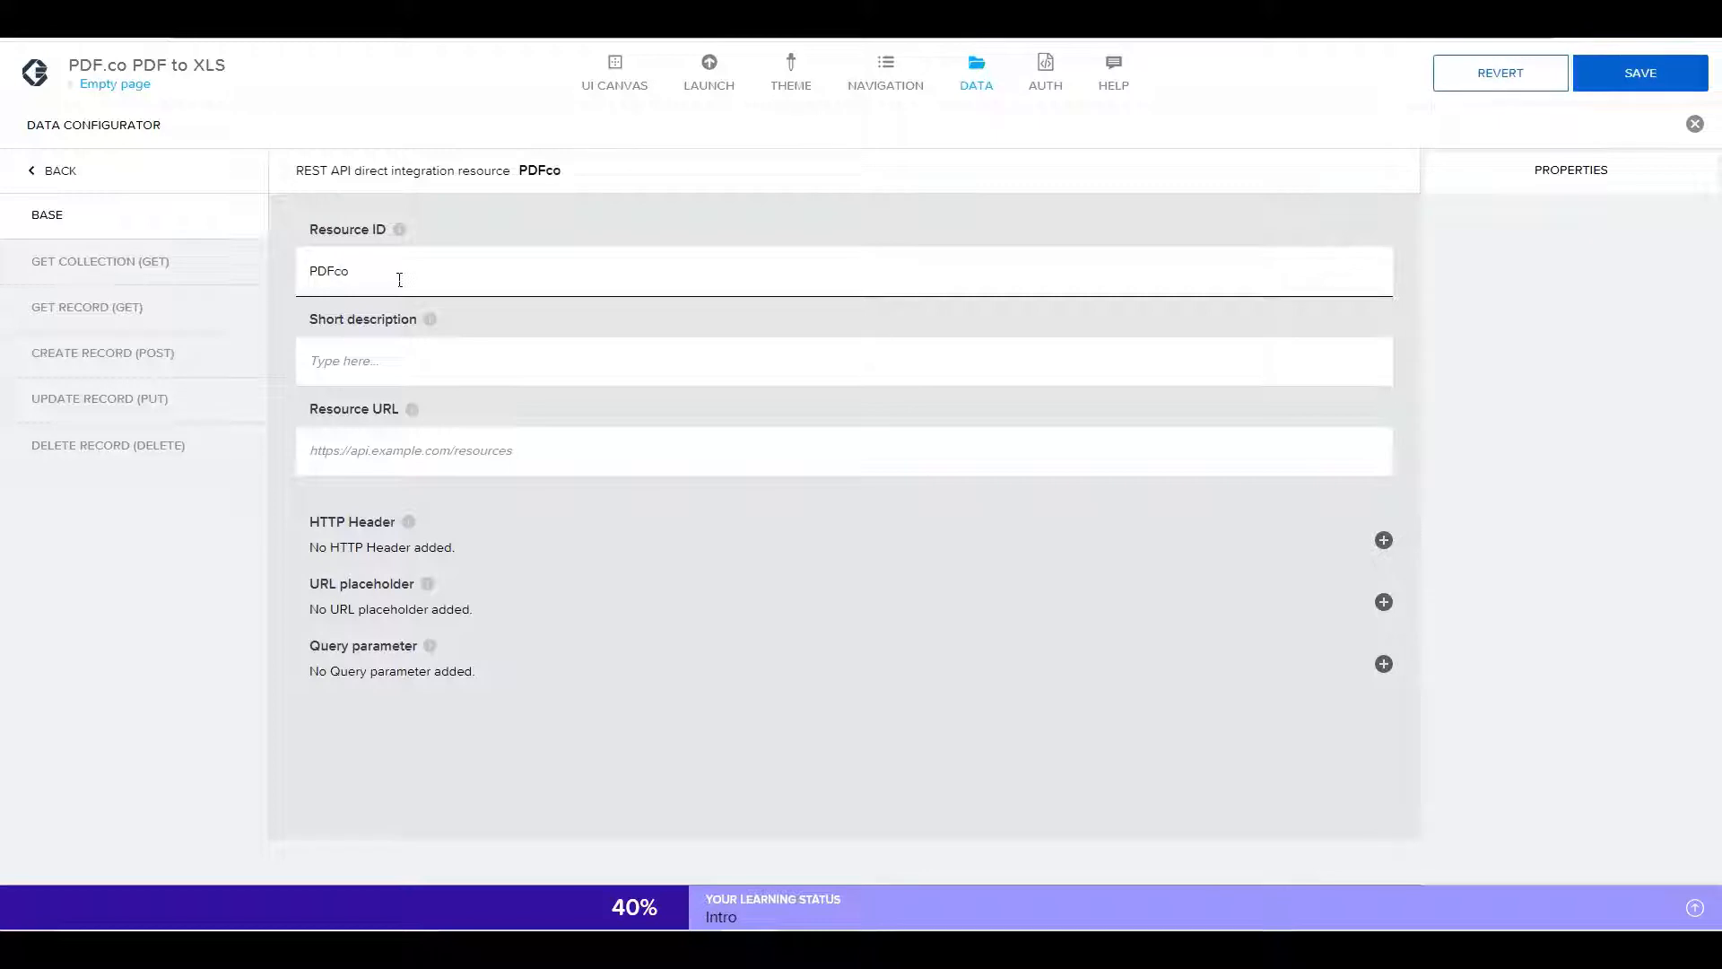
text(PDFtoXLS)
key(Tab)
click(344, 459)
text(https://api.pdf.co/v1/pdf/convert/to/xls)
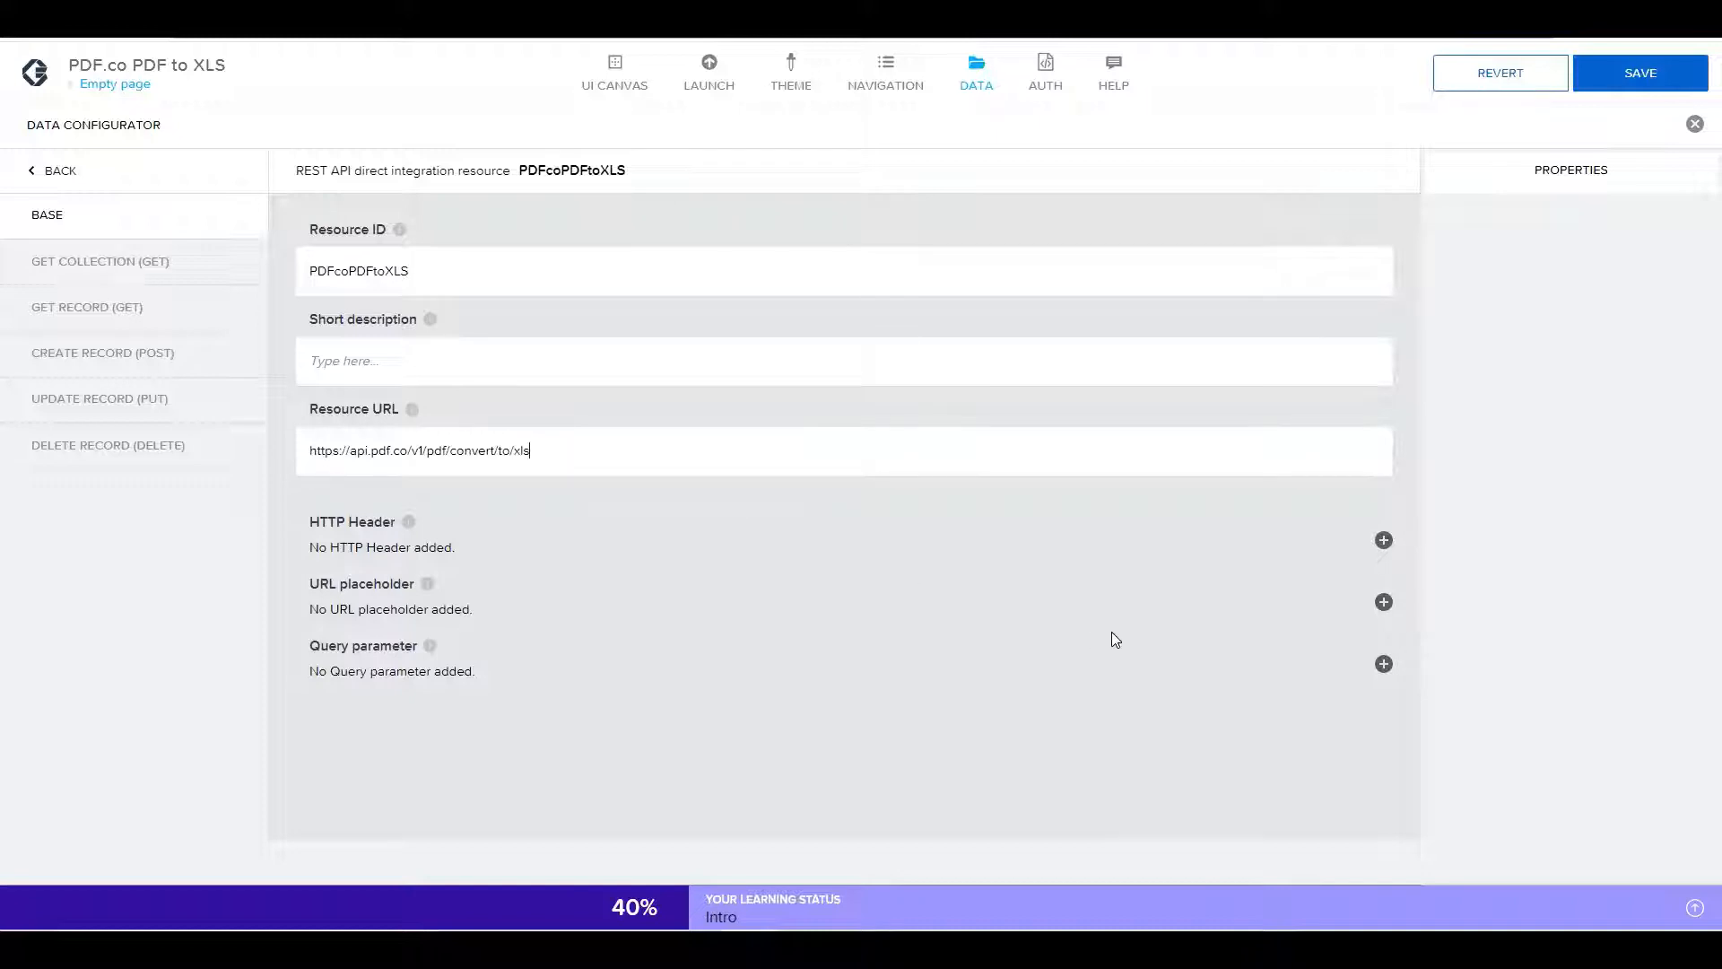
- Add a static HTTP header with label and key Content-Type and the value application/json
click(1384, 541)
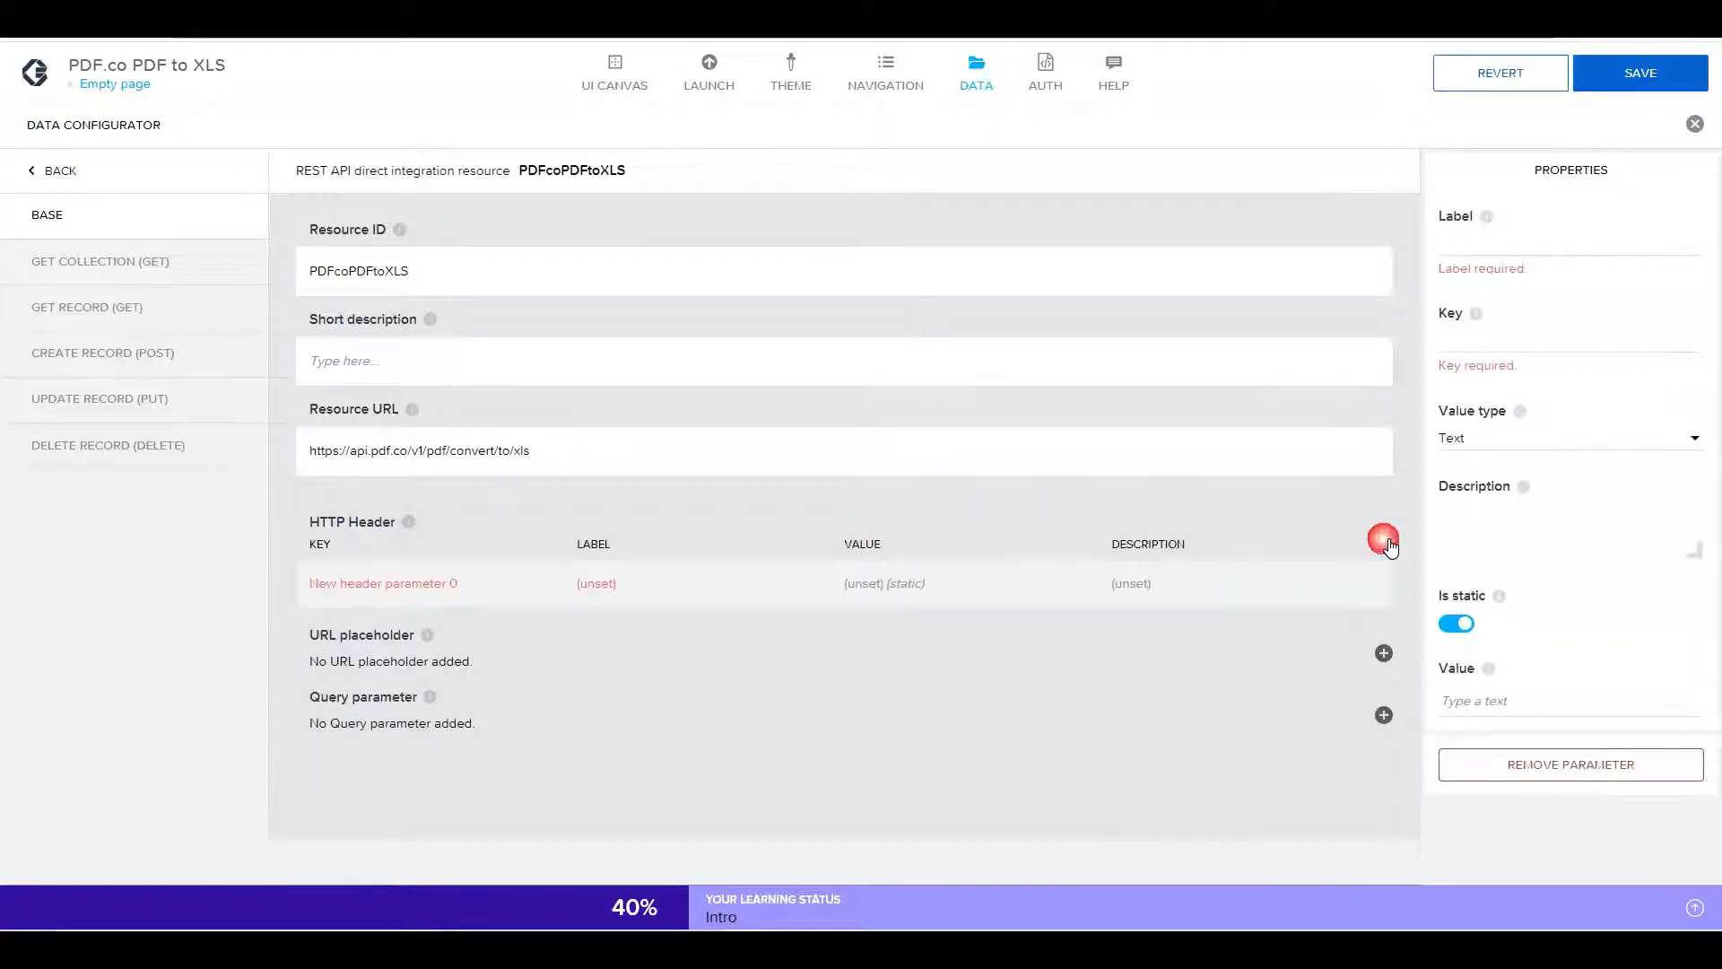
click(1495, 241)
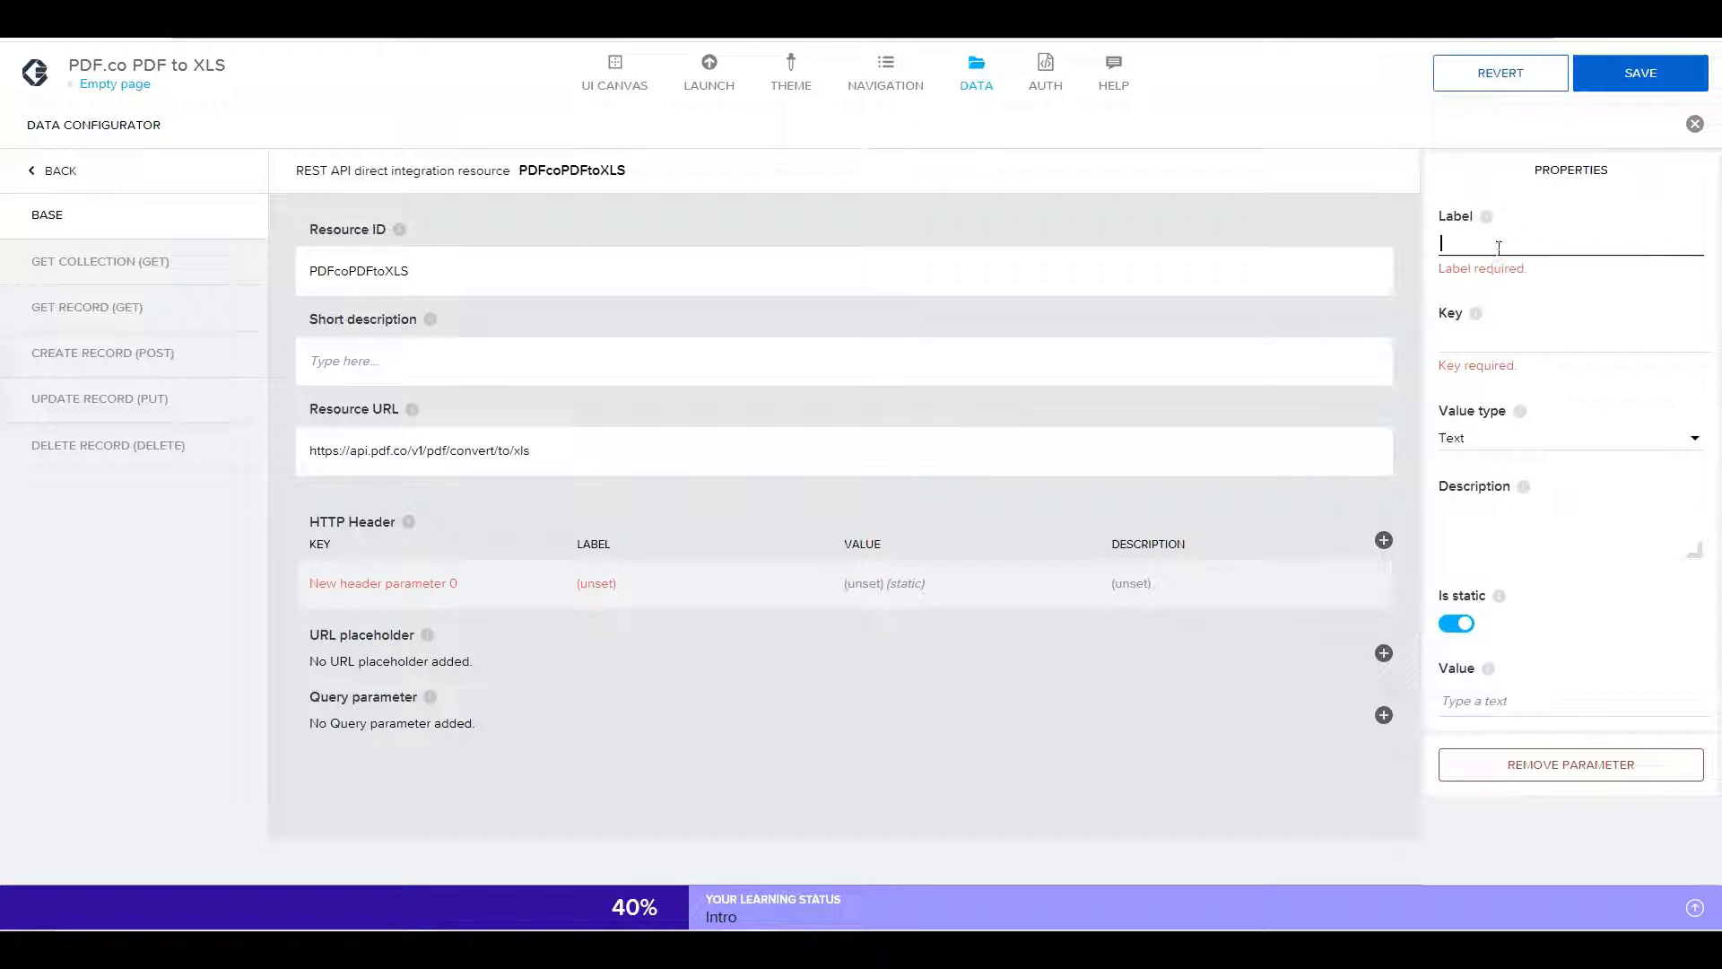
text(Content-)
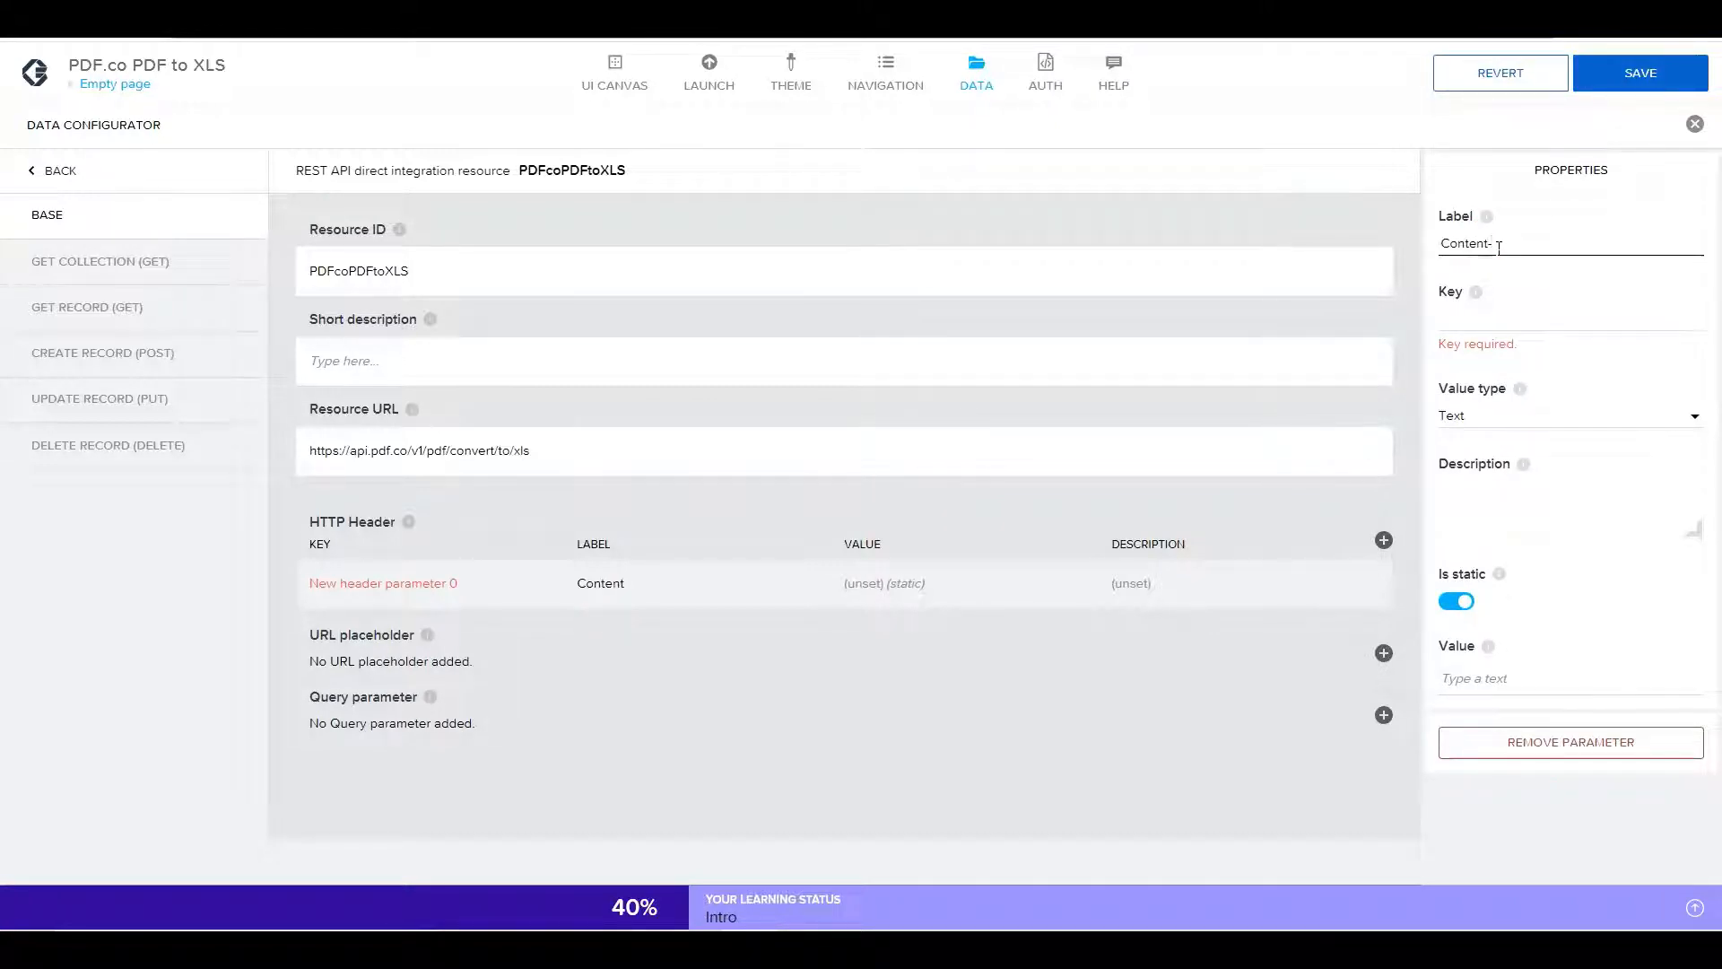
text(Type)
click(1485, 321)
text(Co)
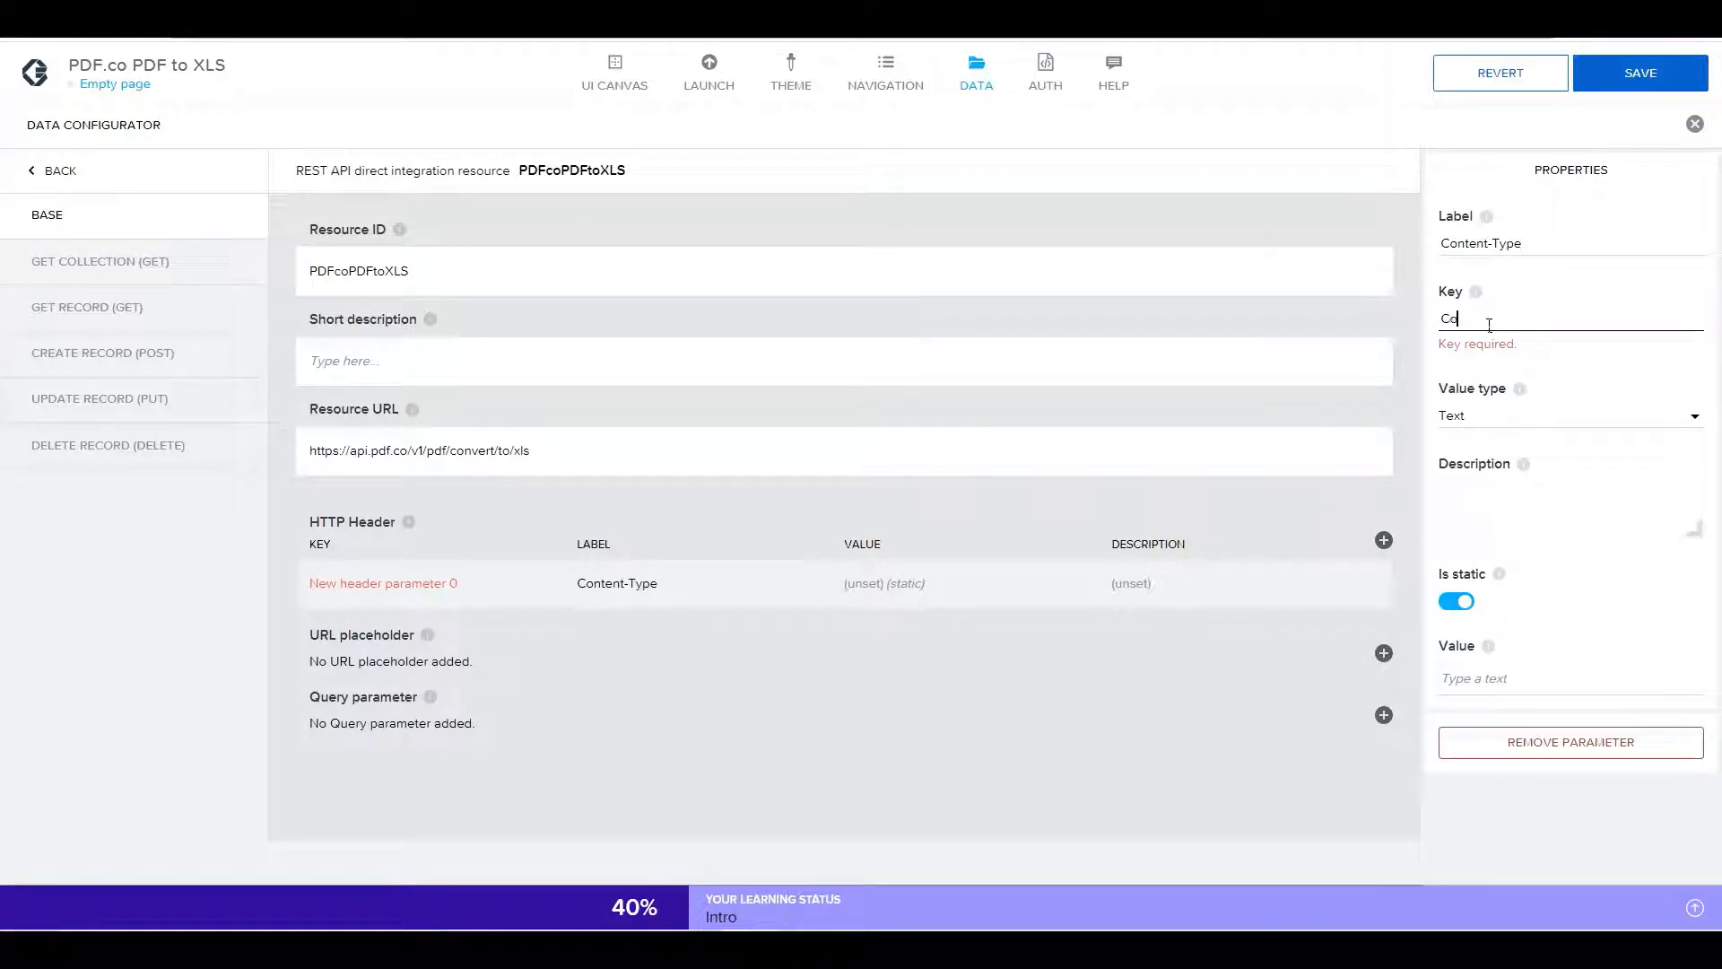
text(ntent)
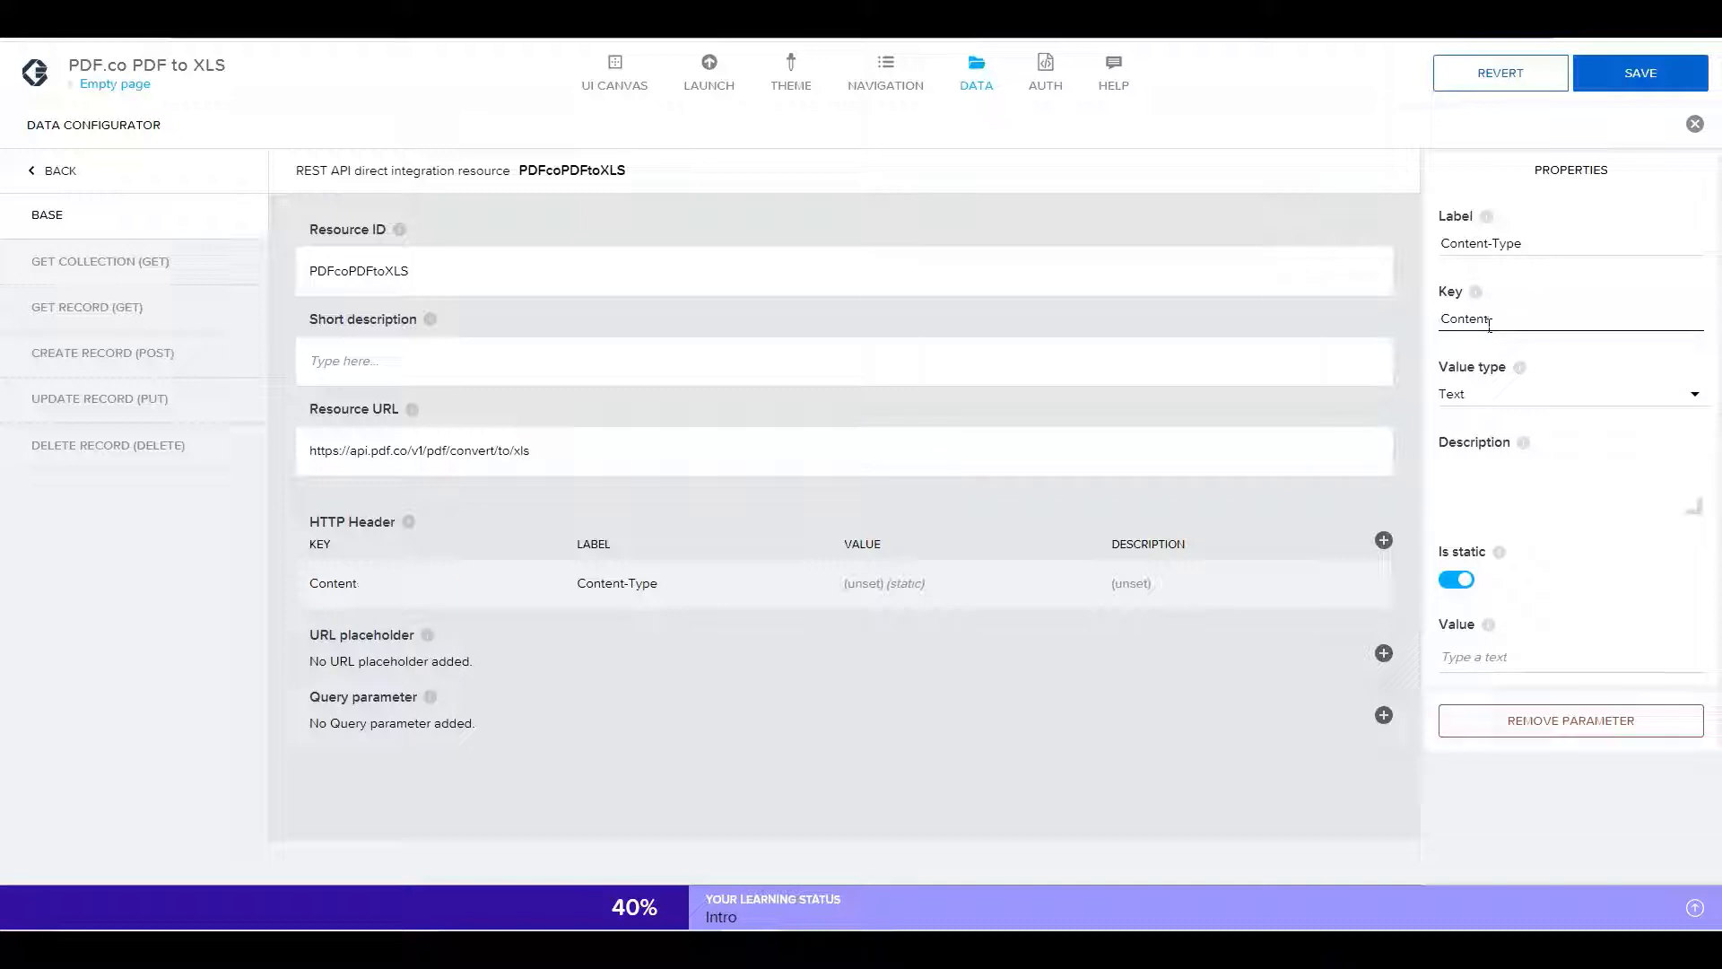
text(-Type)
click(1490, 661)
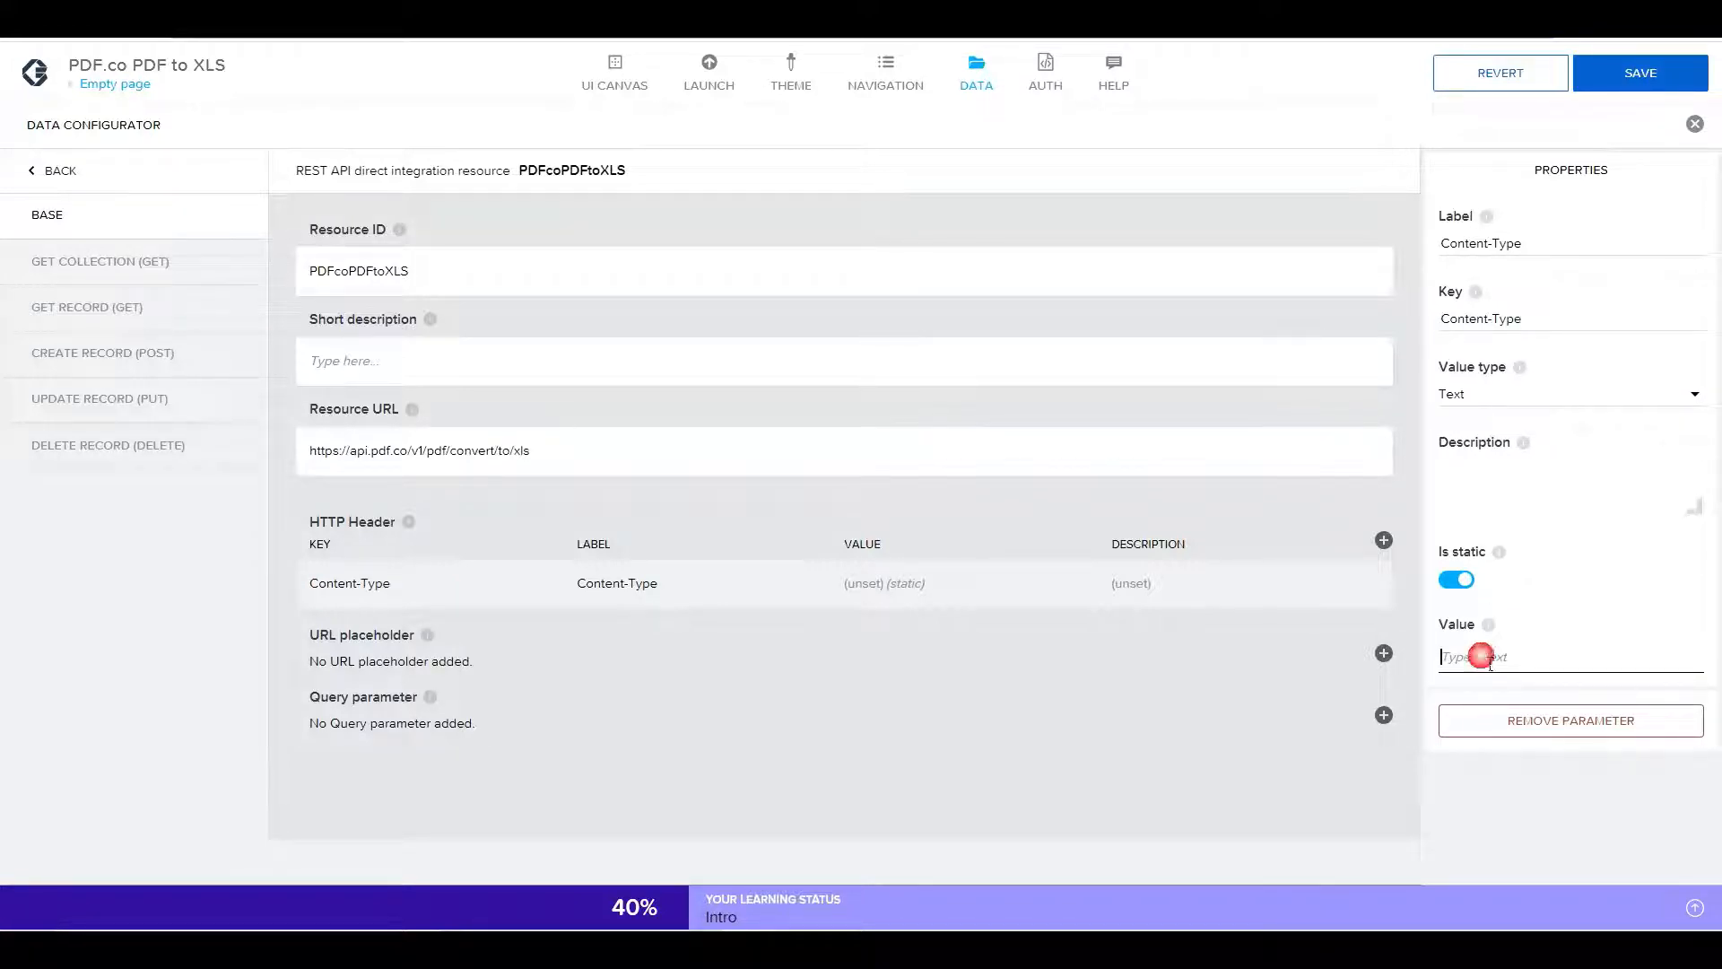
text(application/json)
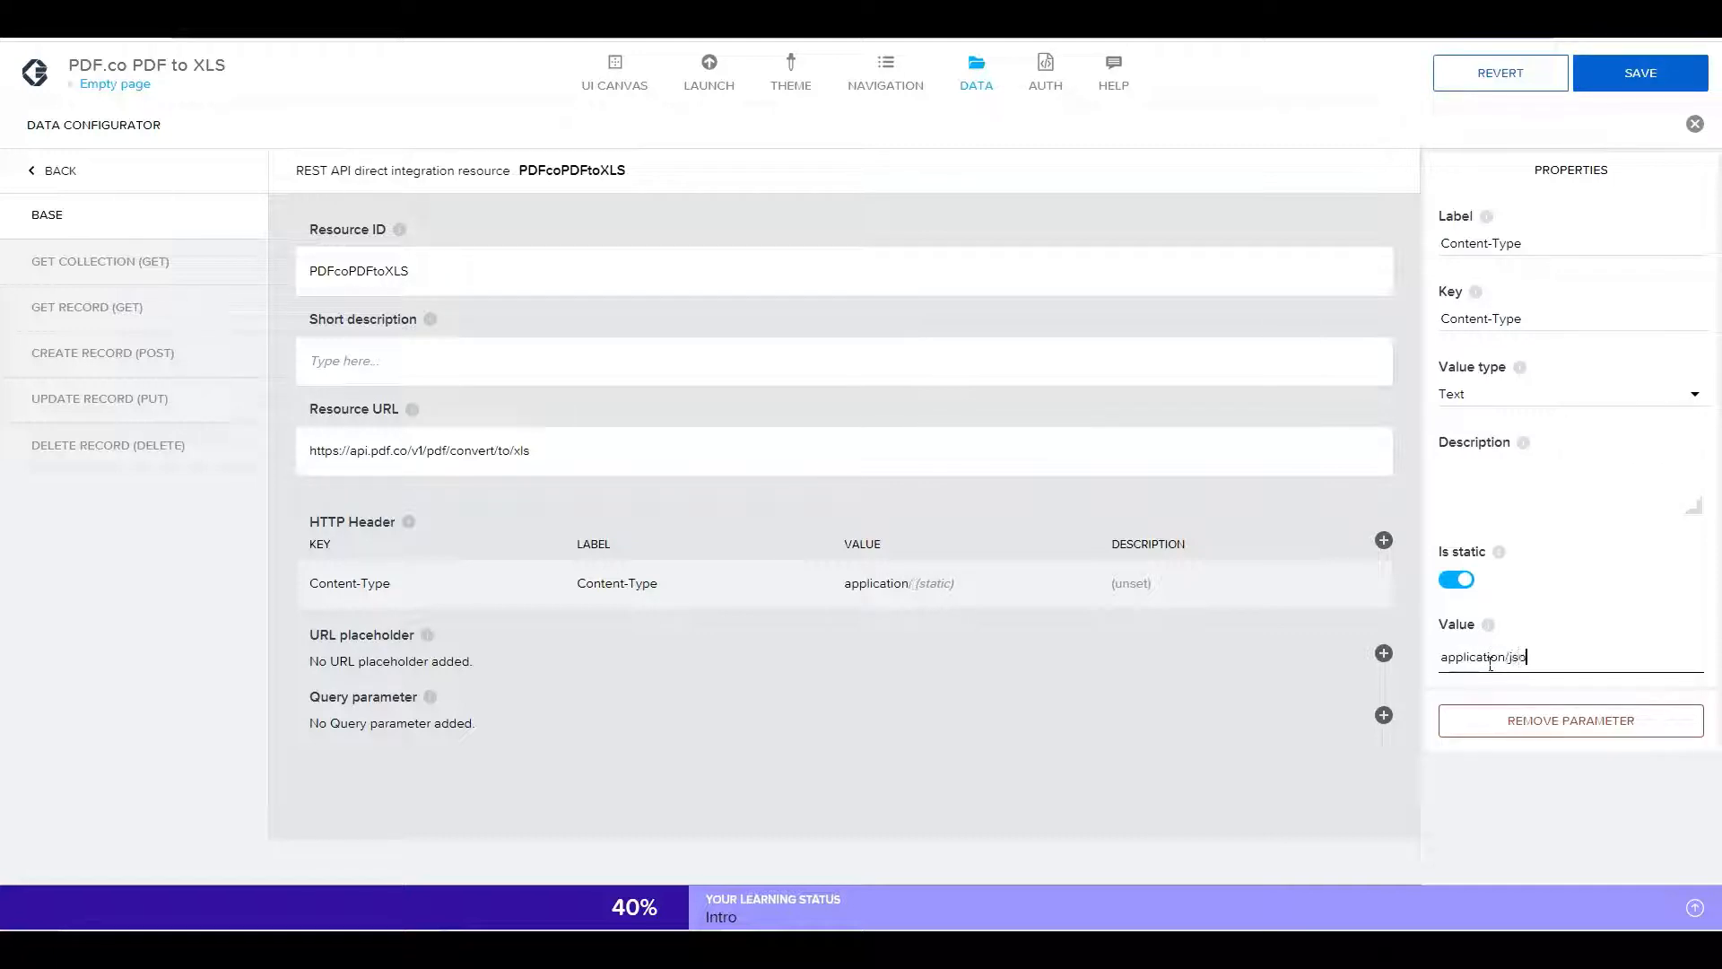
- Add a second HTTP header to the resource with x-api-key as its label and key
click(1384, 540)
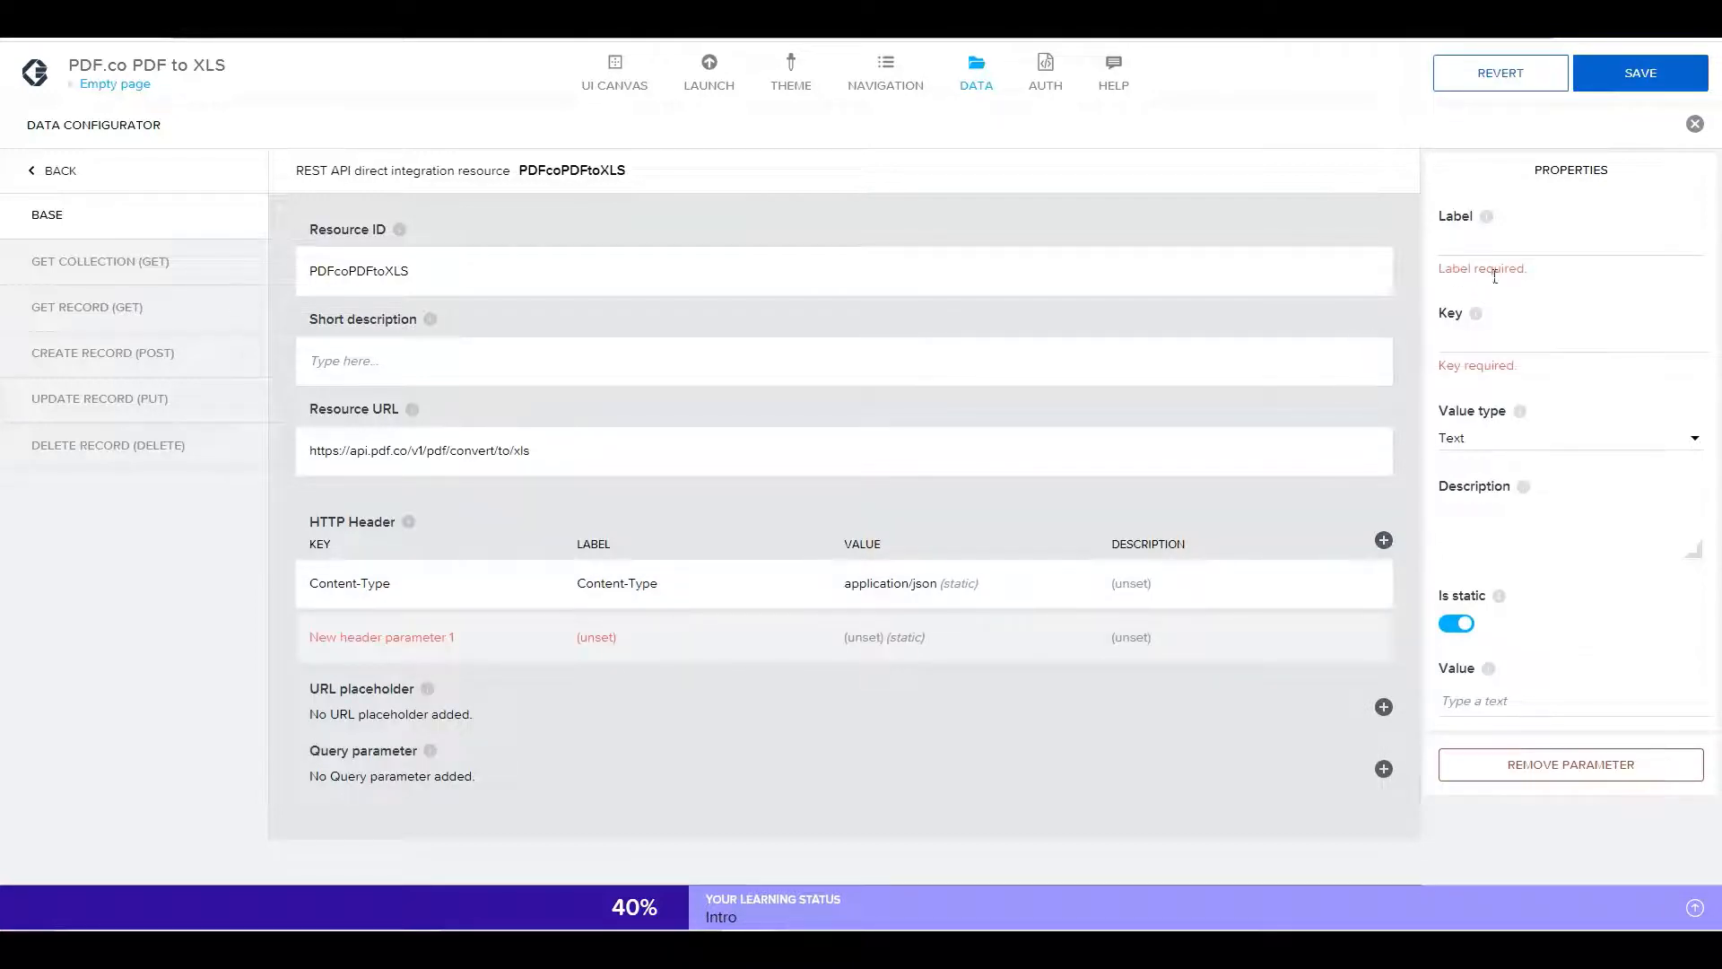
click(1492, 244)
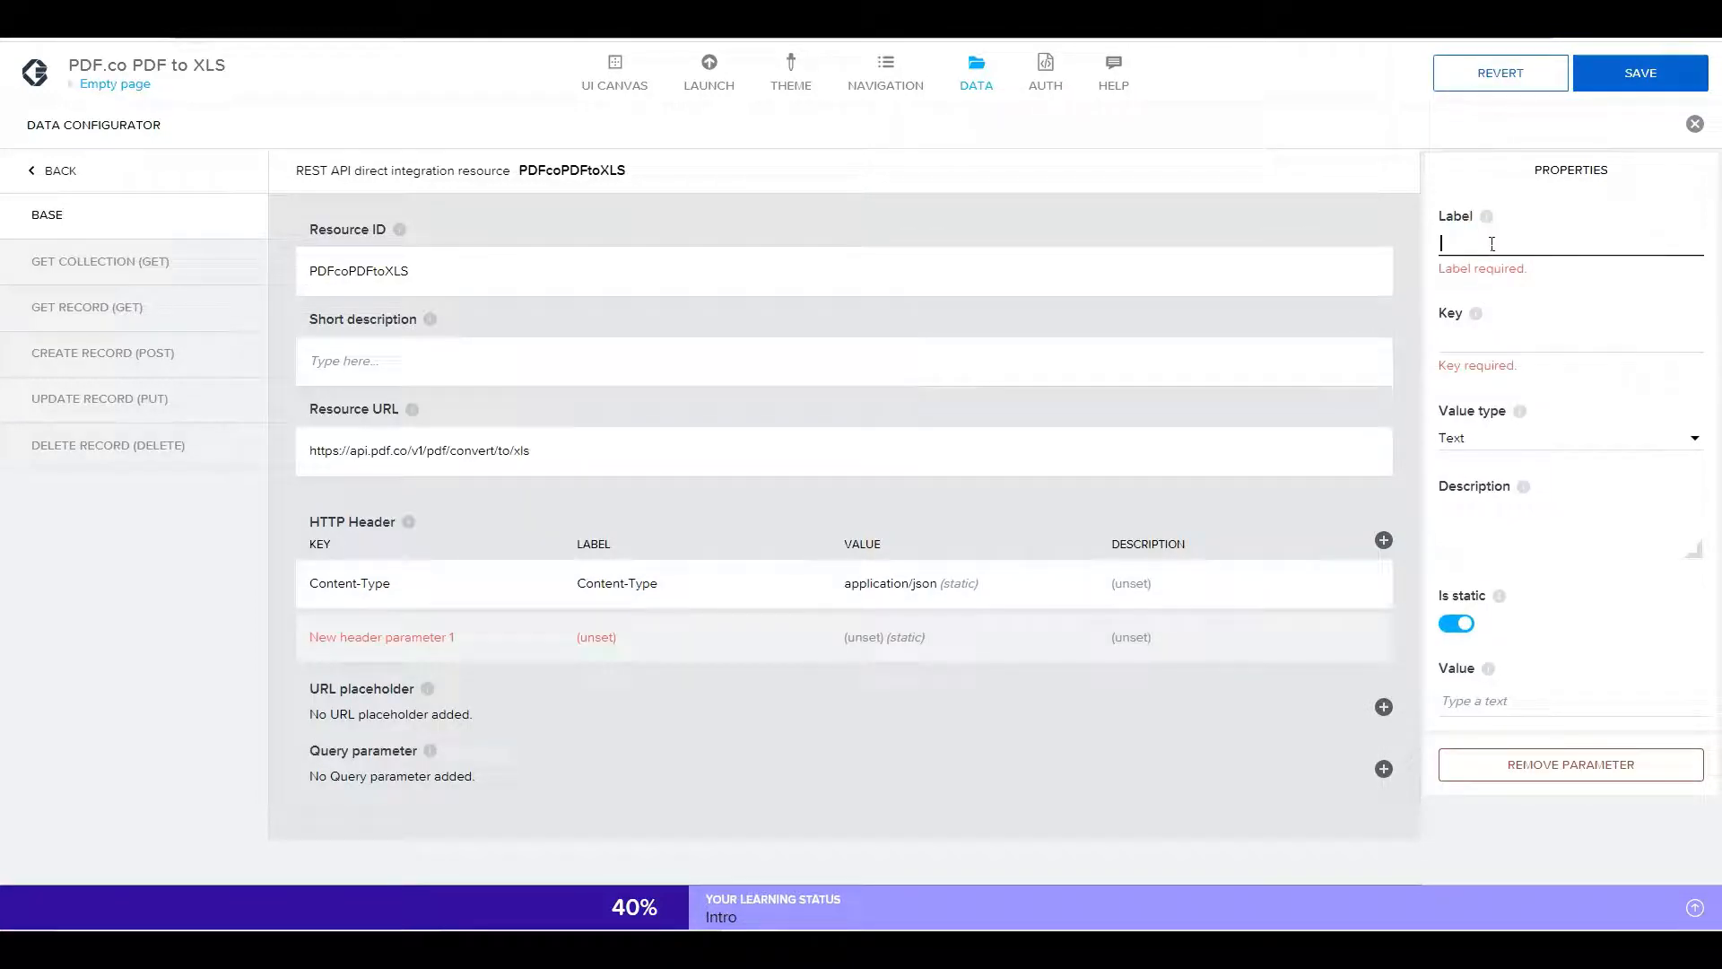
text(x-api-key)
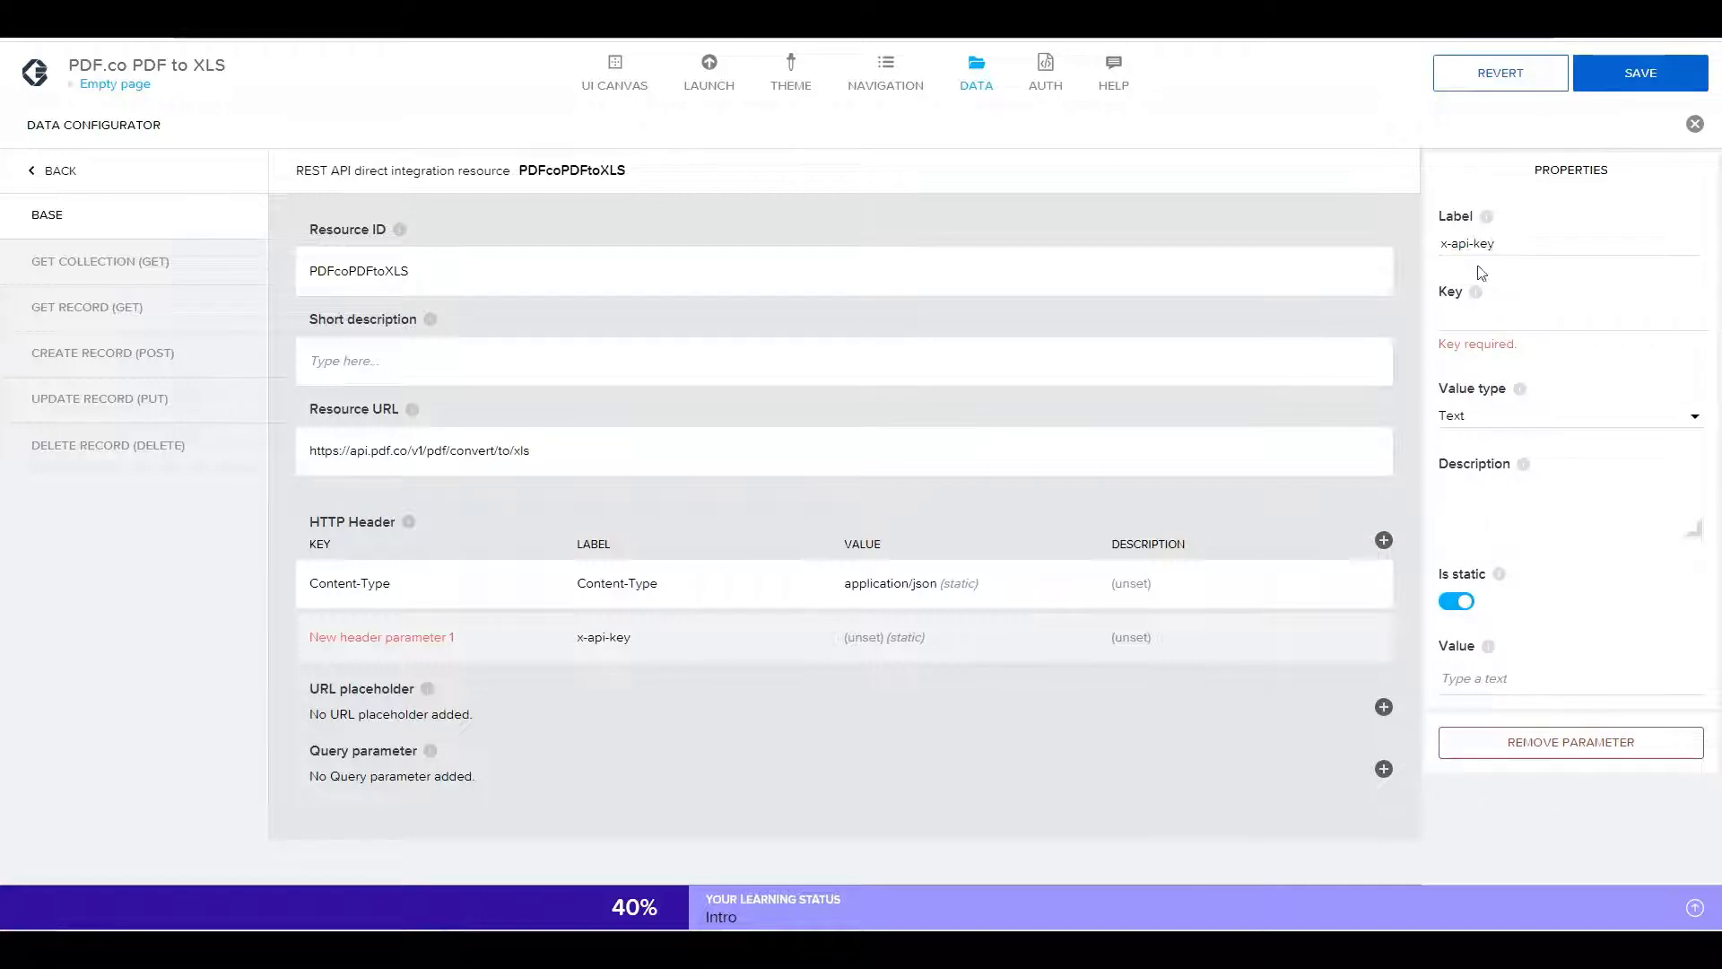
click(1480, 327)
click(1480, 328)
text(x-api-)
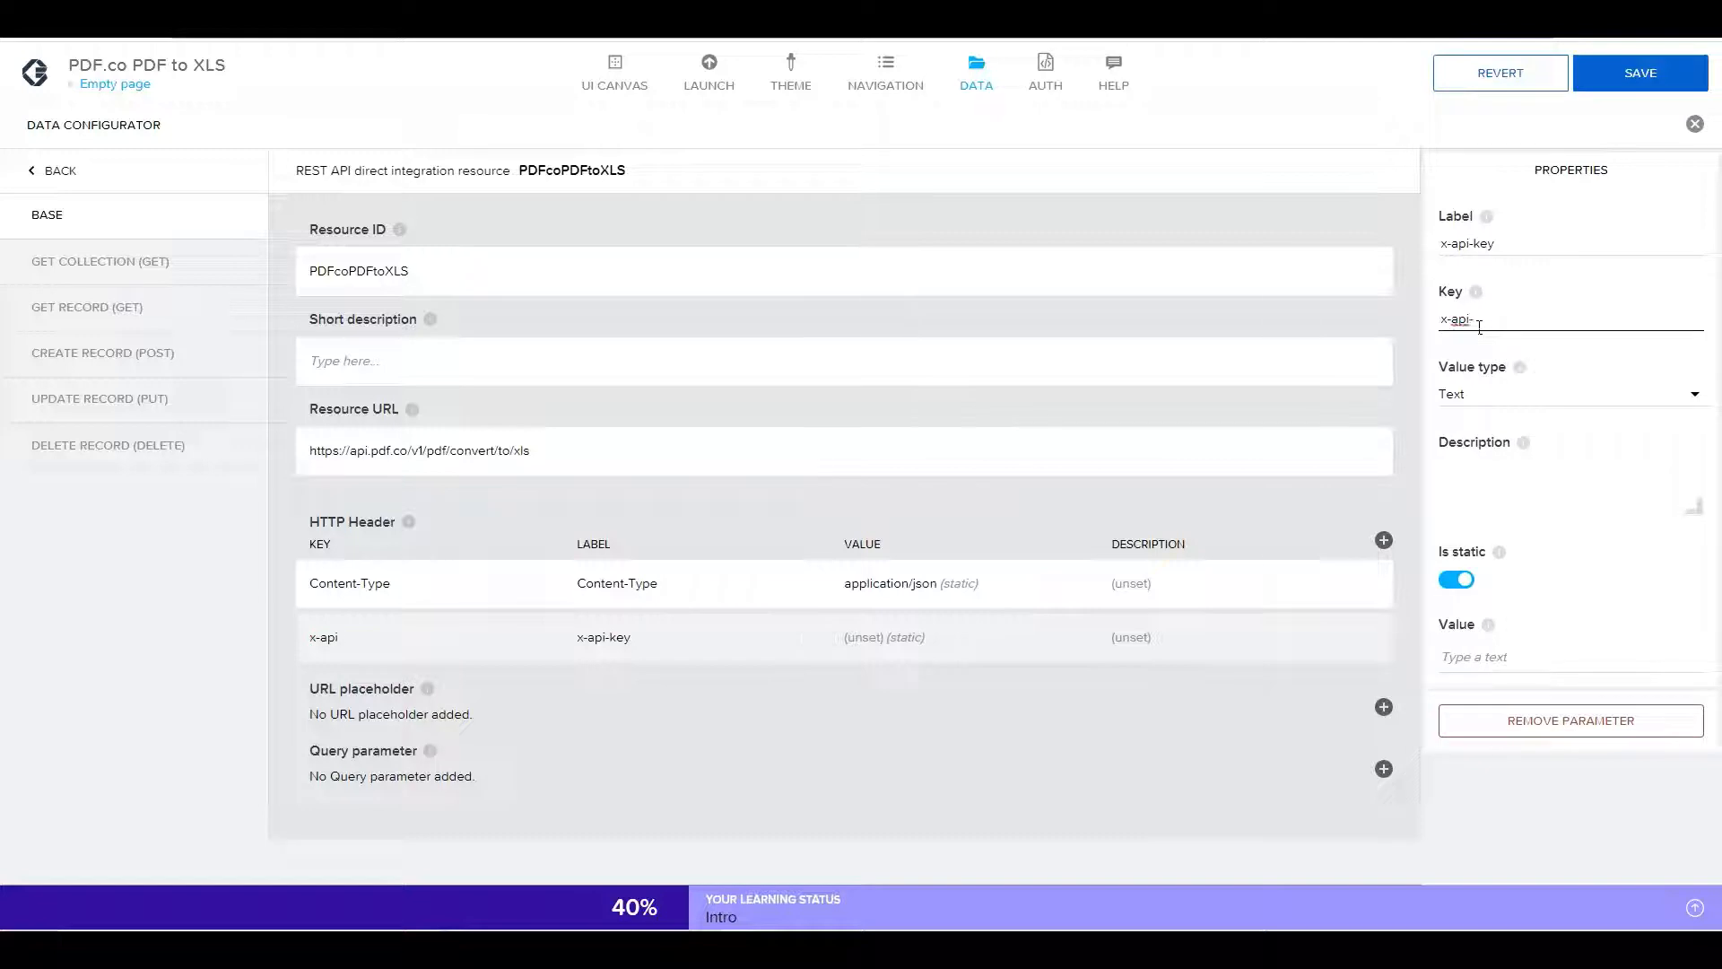
text(key)
- Copy the API key from the PDF.co dashboard and enter it as the x-api-key header's value
click(1454, 664)
text(your-api-key)
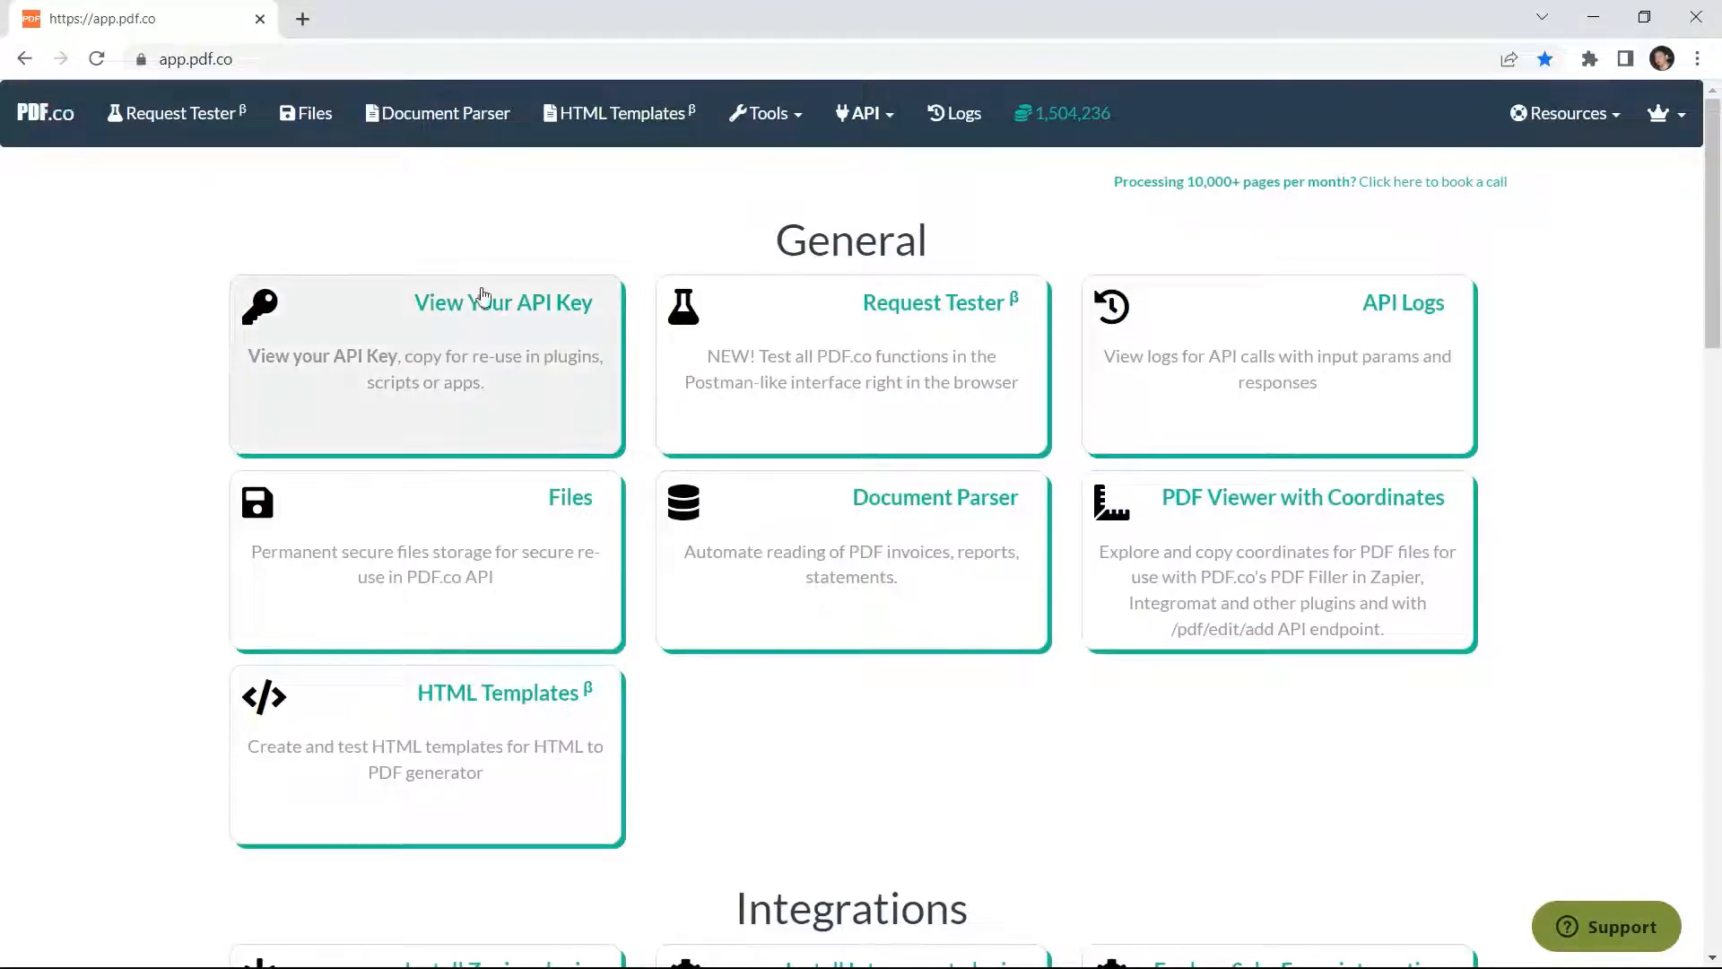
click(500, 308)
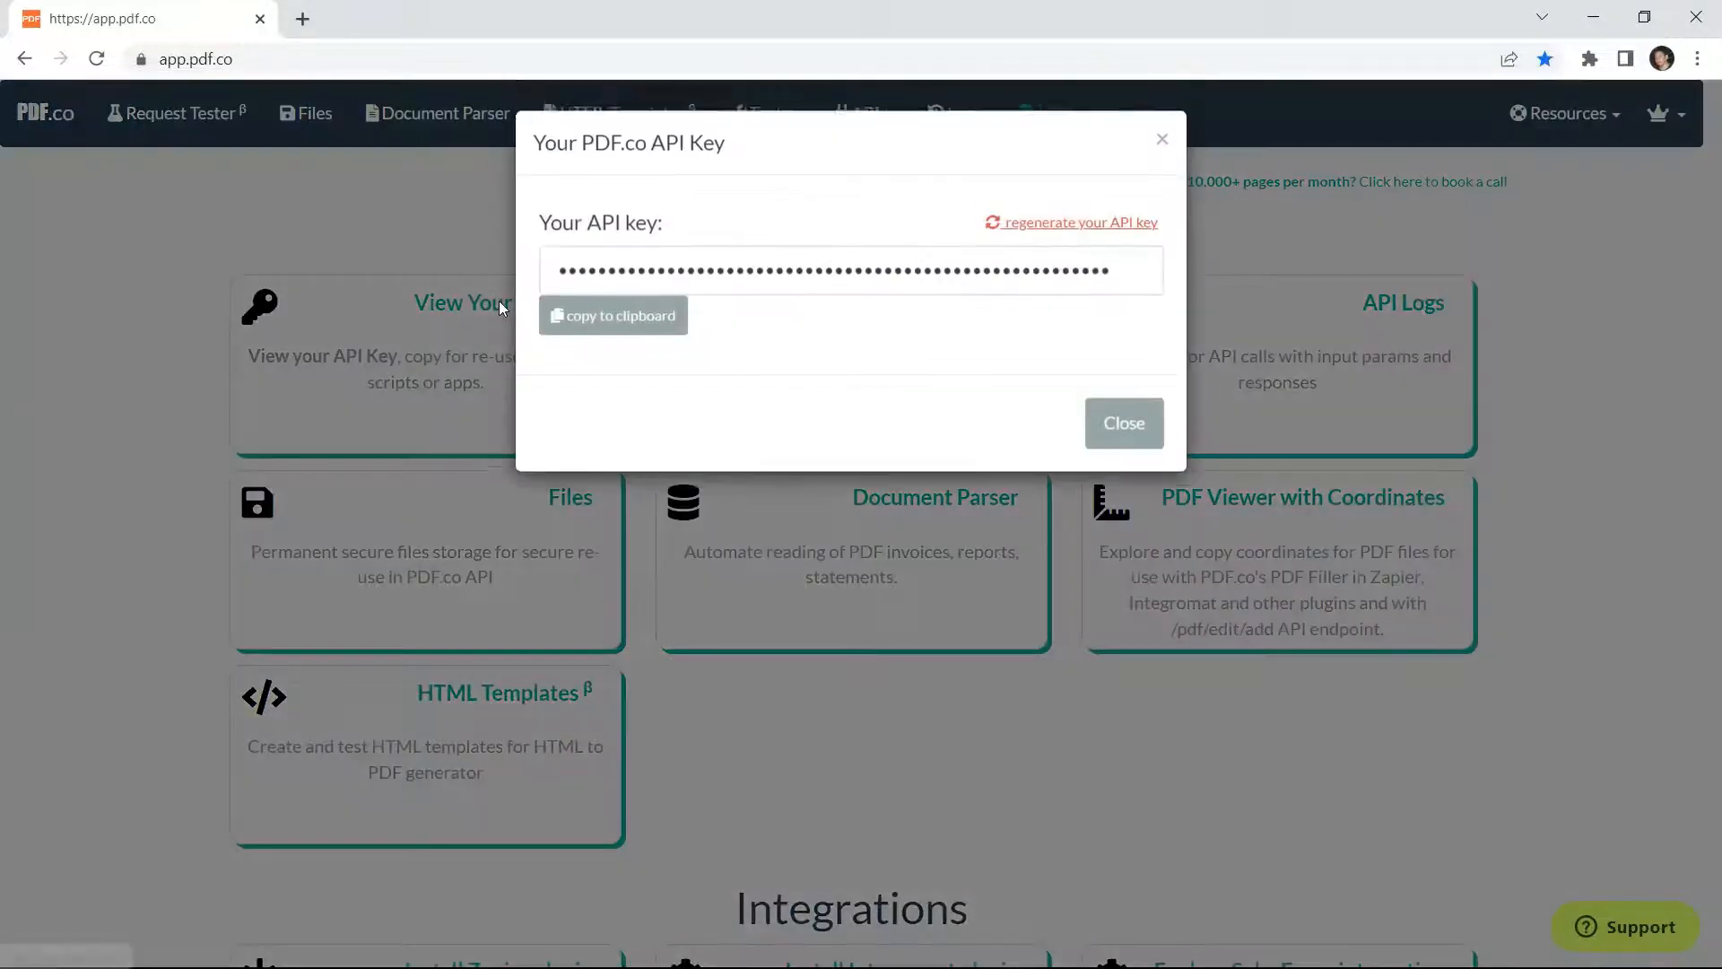
click(613, 321)
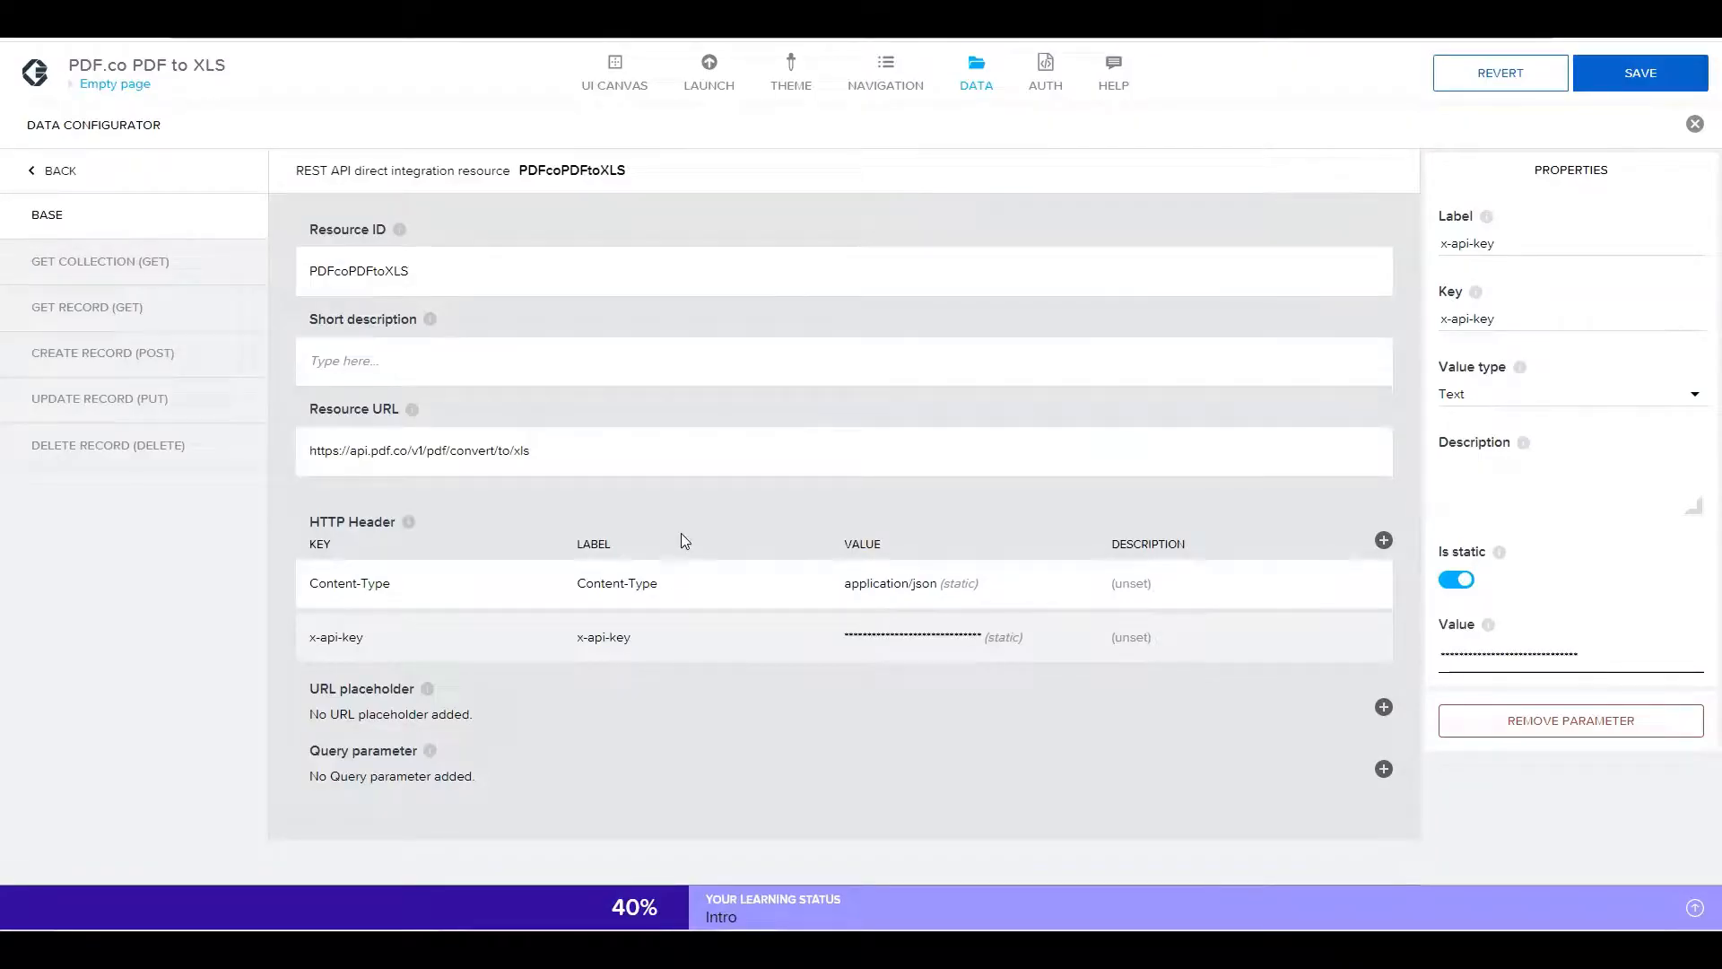
- Enable the Create record (POST) method and set its request schema to Custom schema
click(169, 356)
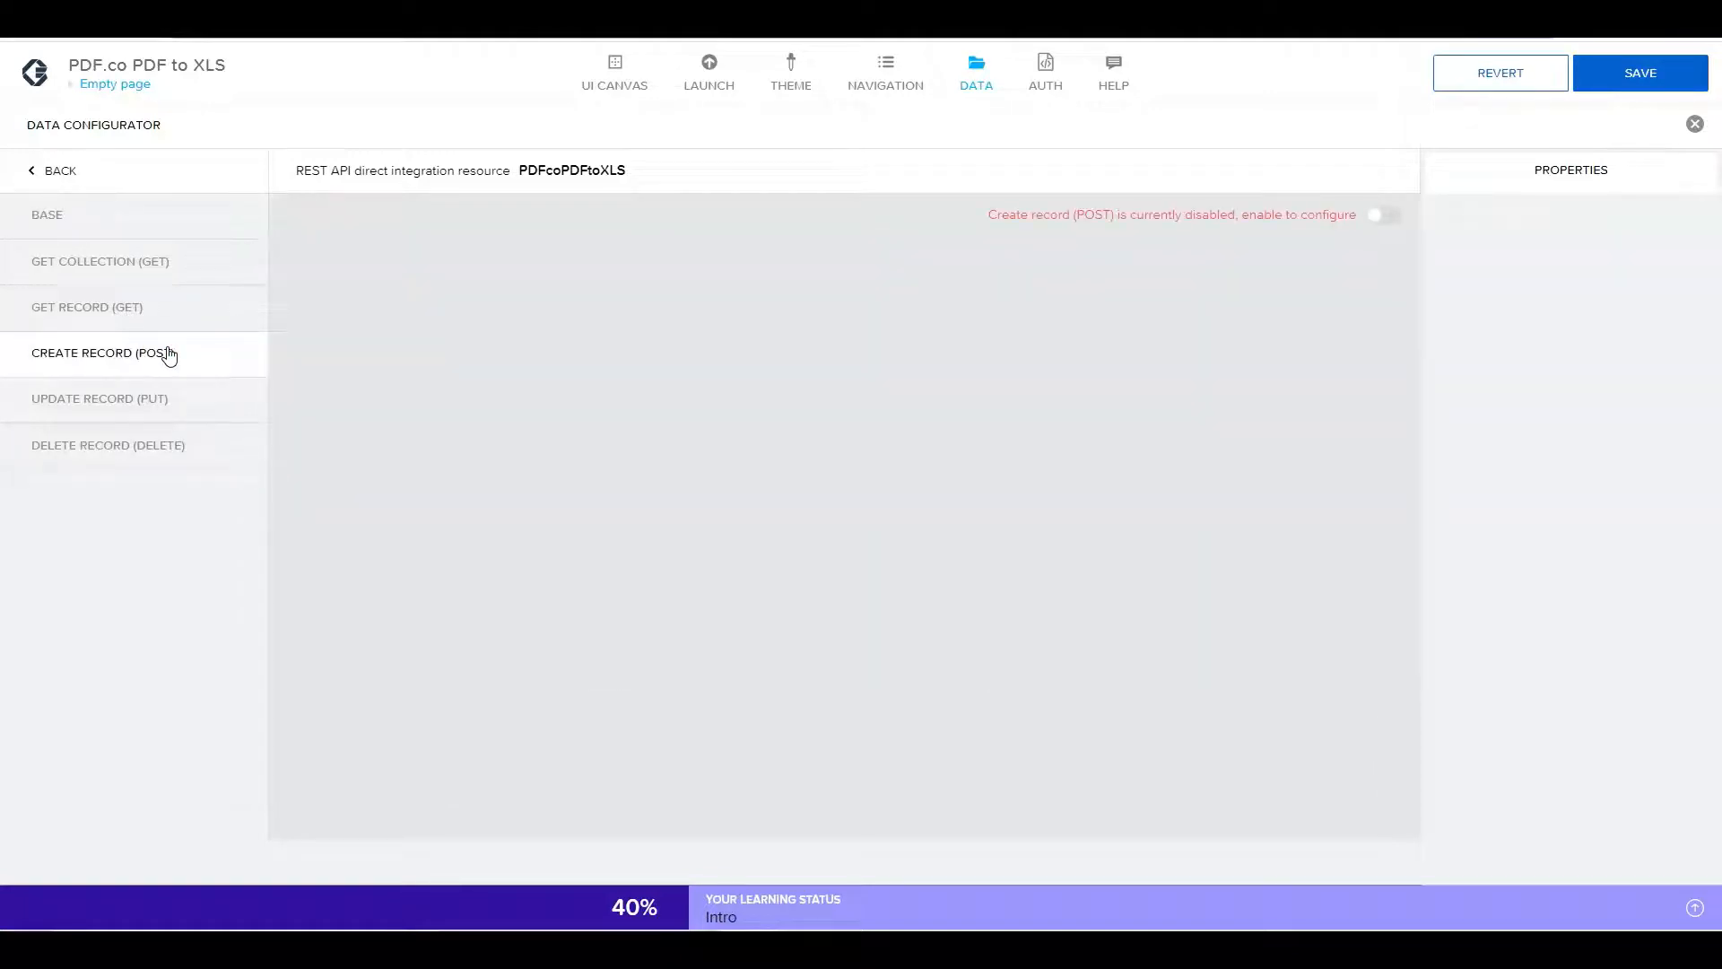
click(1396, 218)
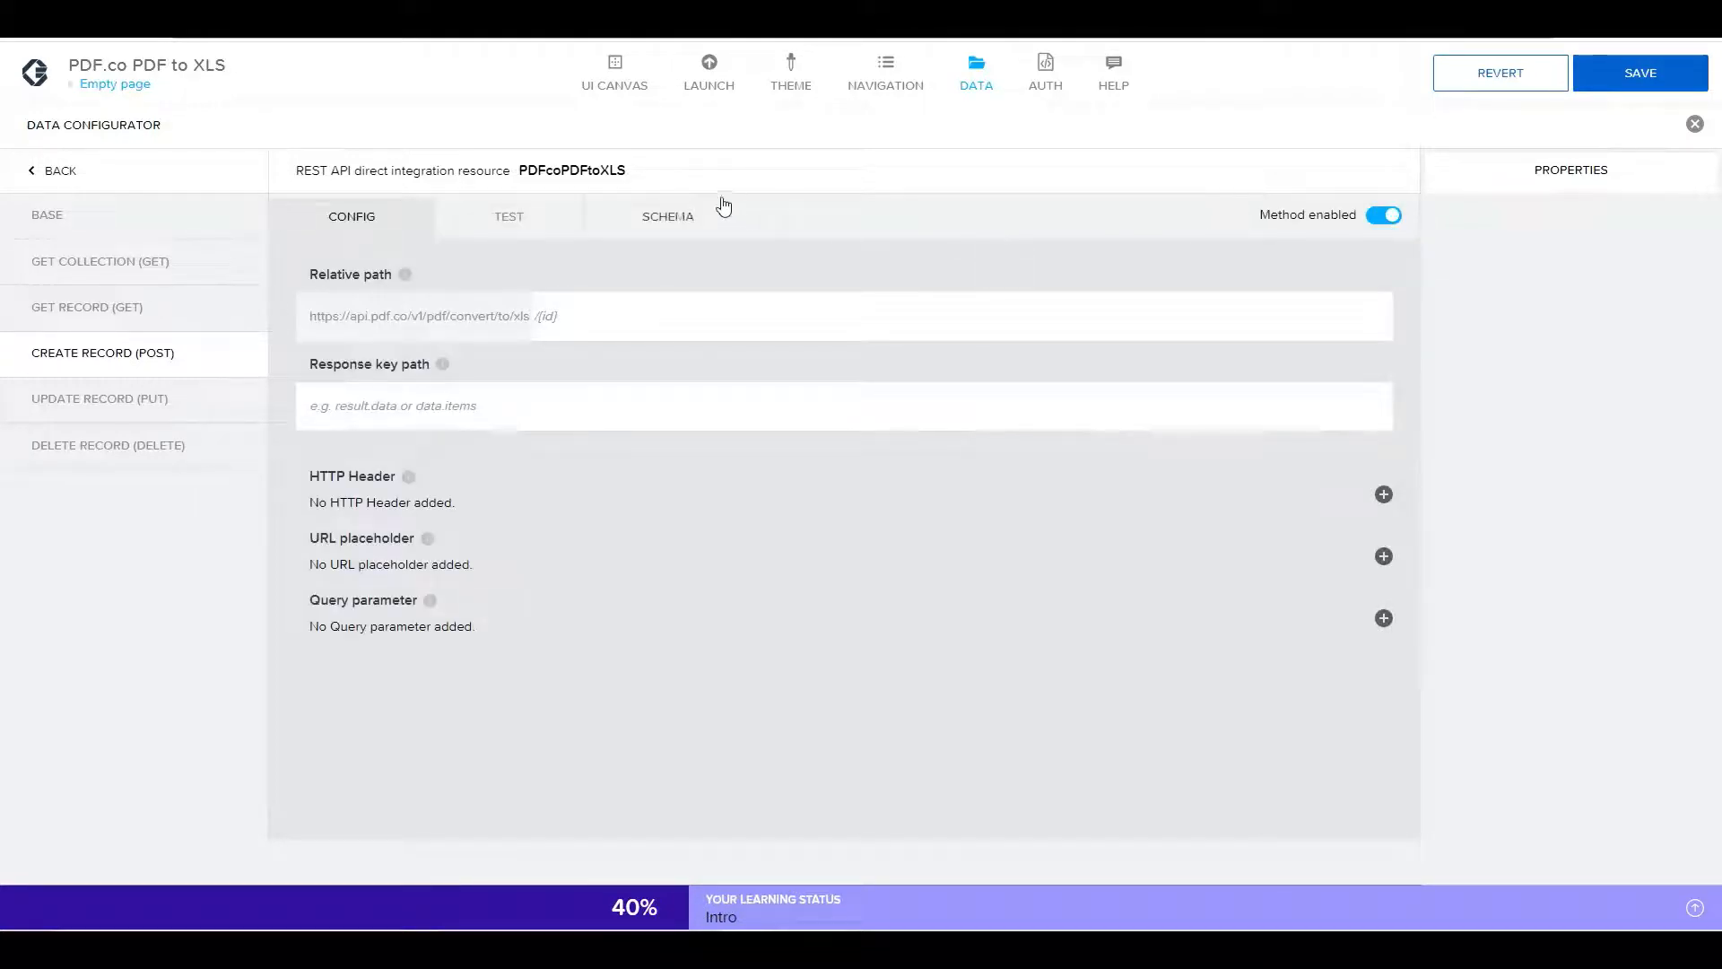
click(679, 222)
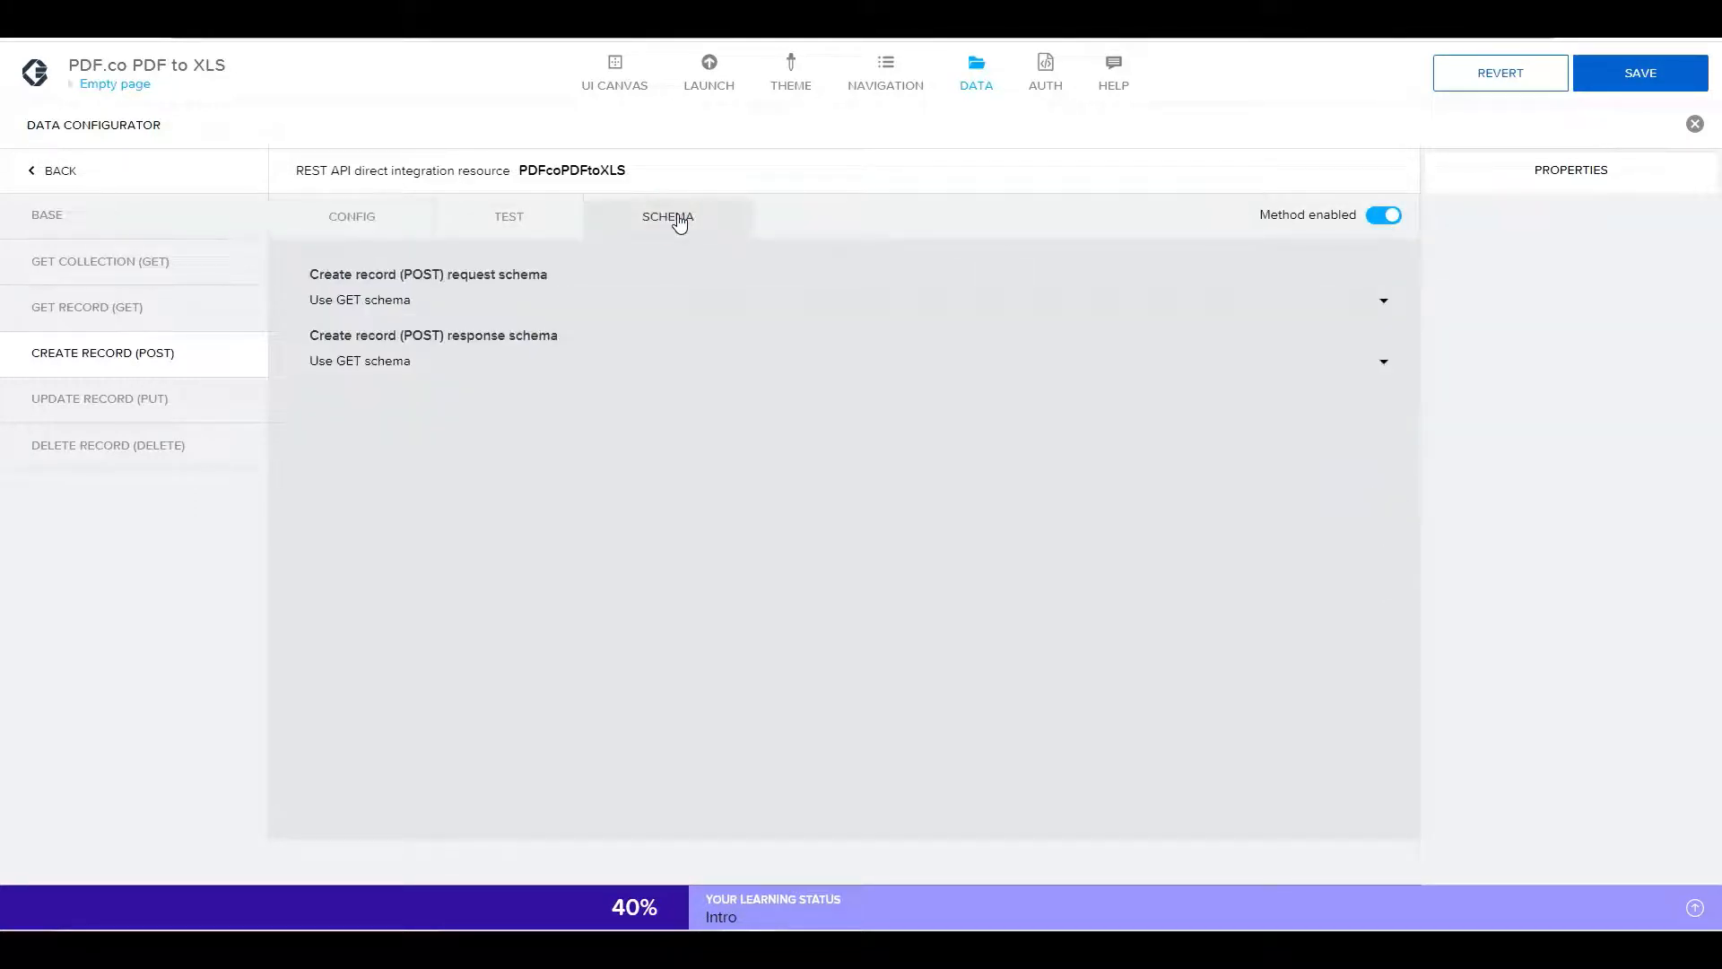
click(1395, 308)
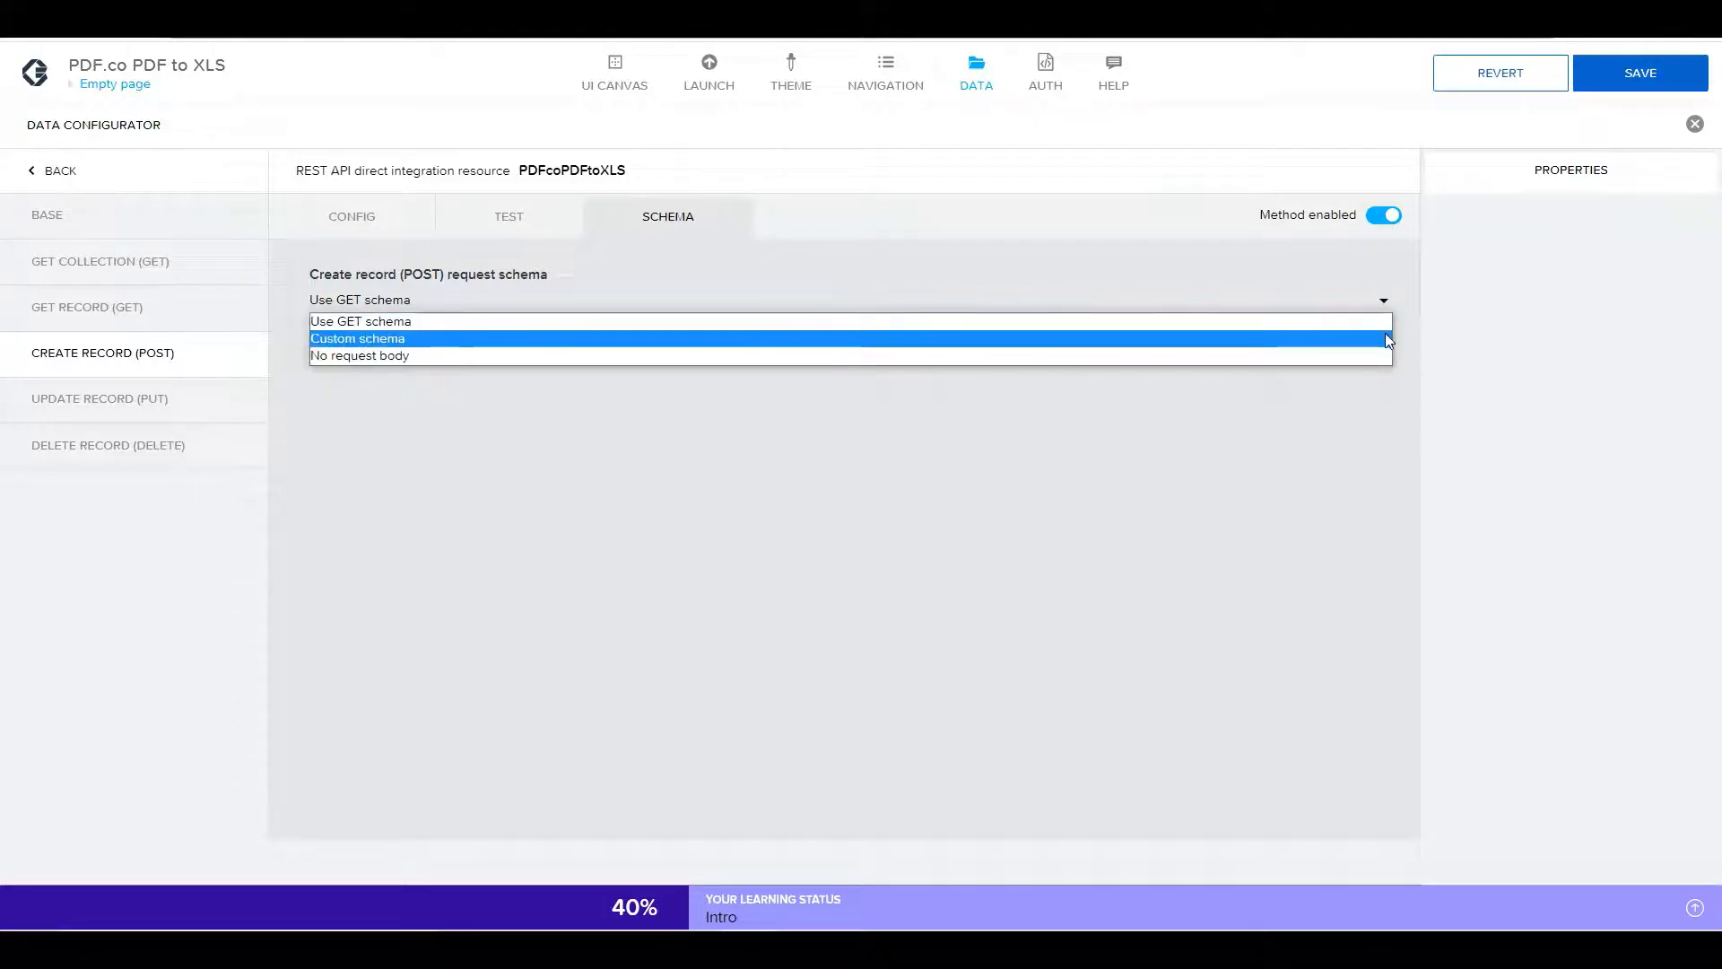
click(1385, 336)
- Add a property with key data to the POST request schema and set its value type to Object
click(1377, 367)
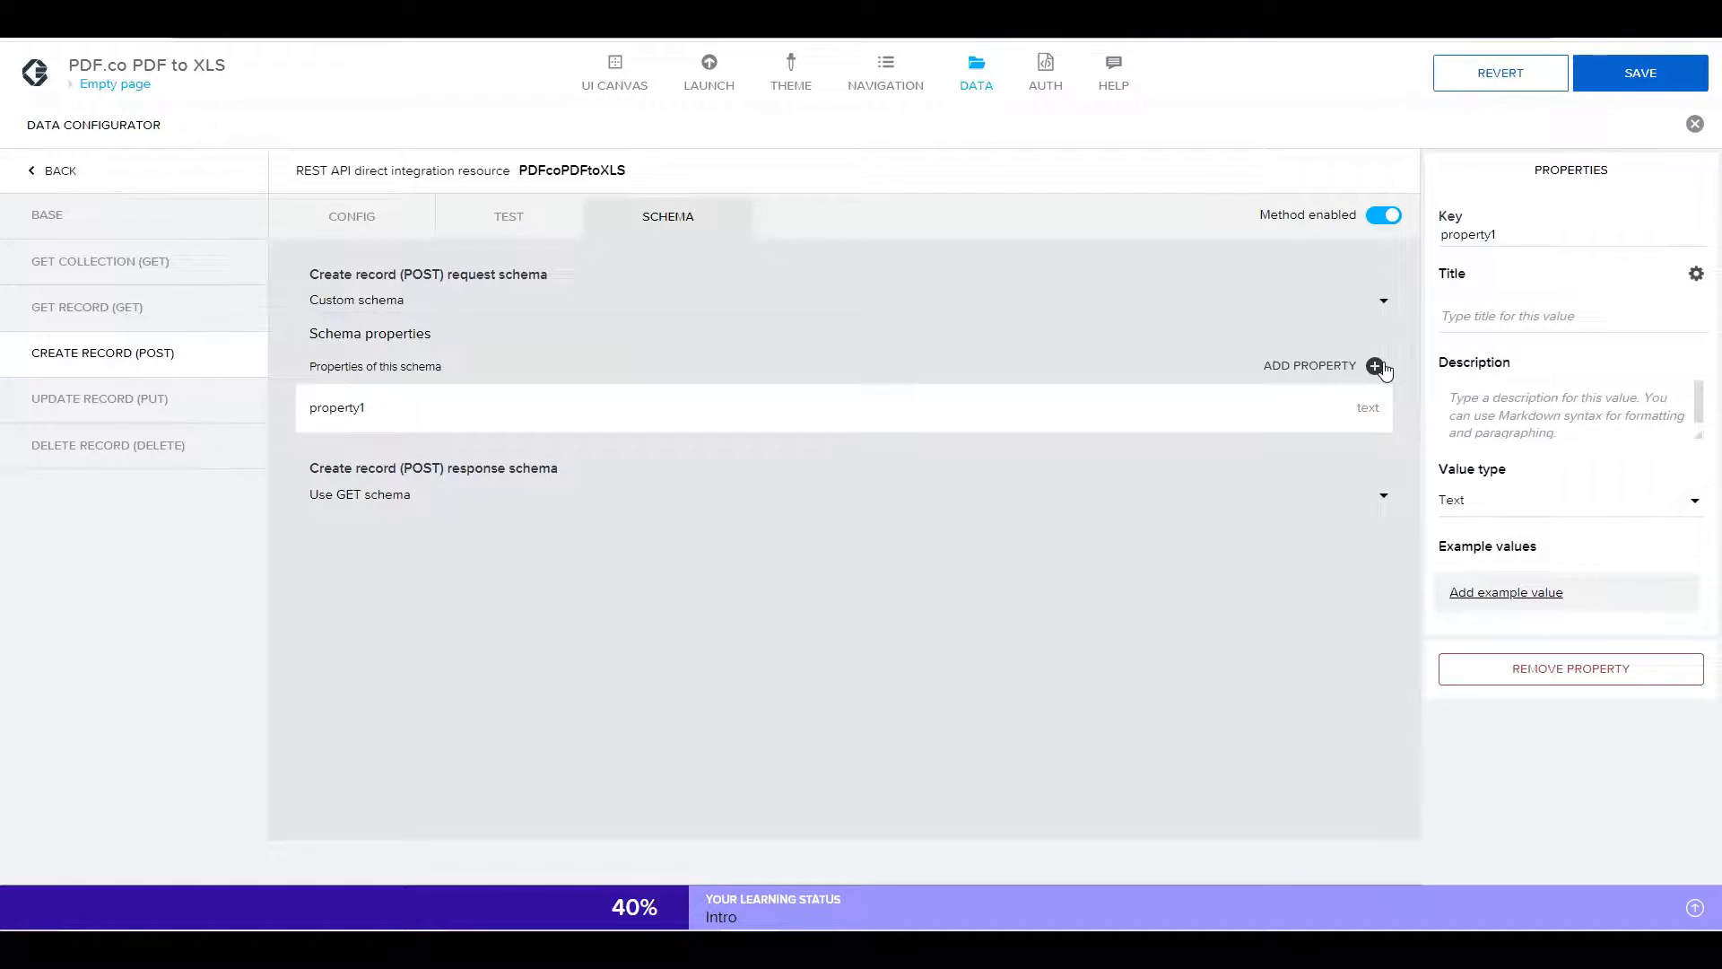
drag(1536, 235, 1445, 237)
text(data)
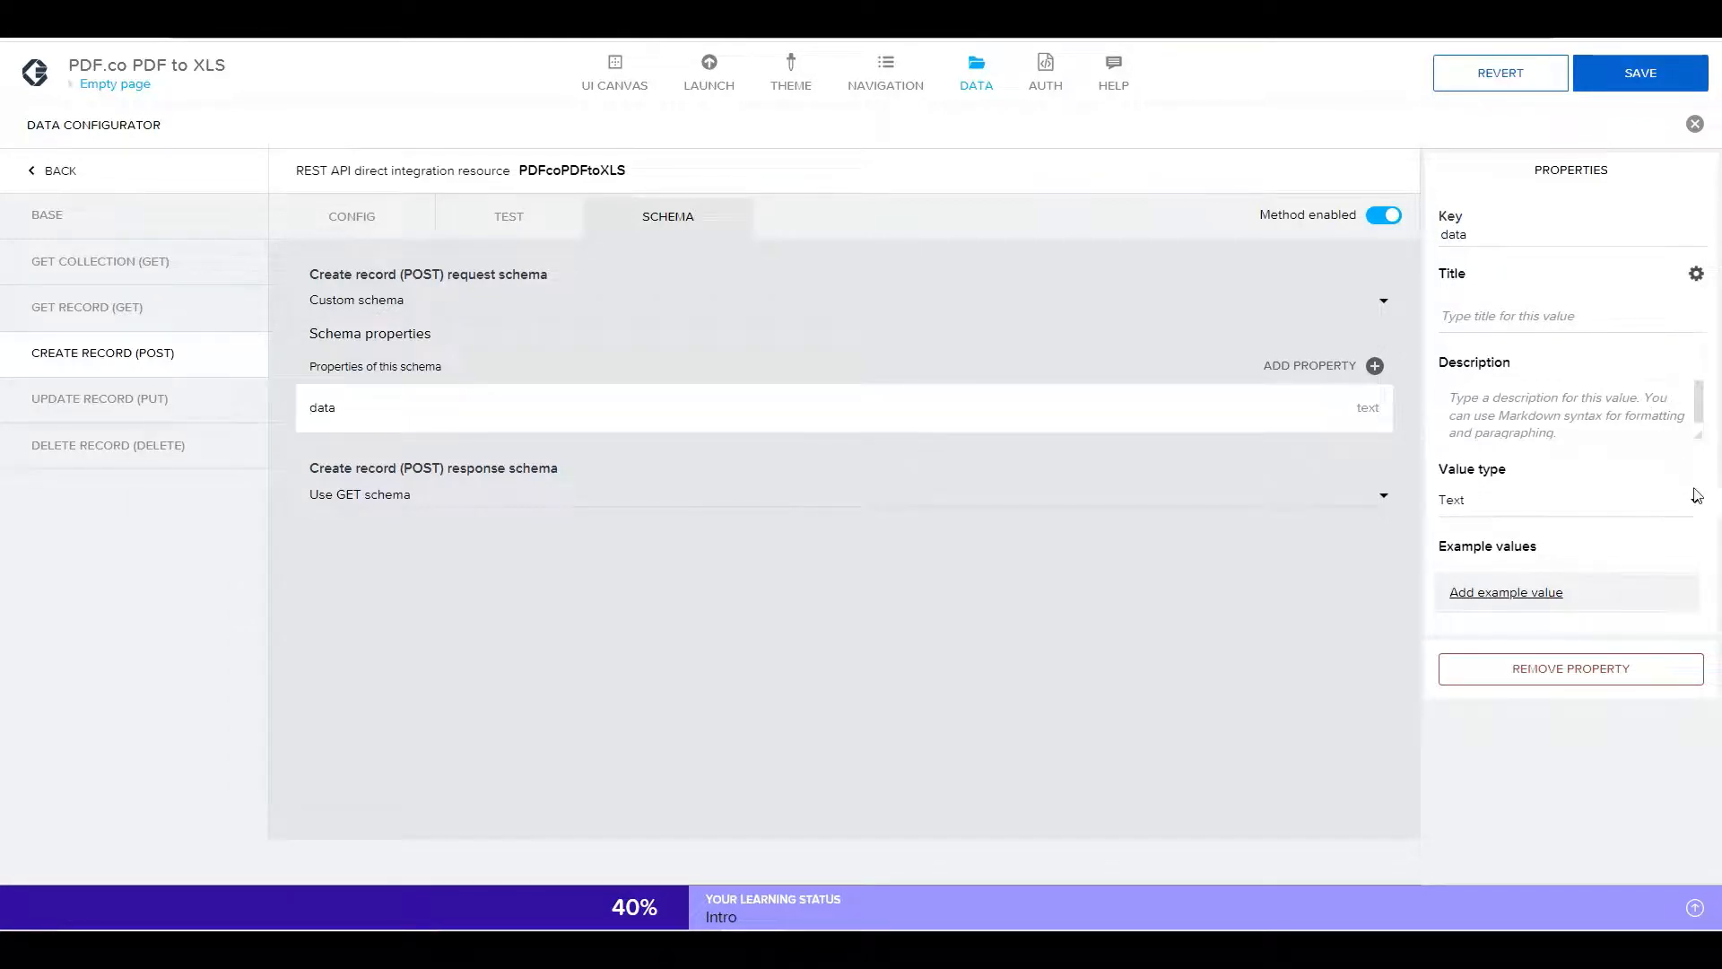
click(1694, 501)
drag(1700, 541, 1683, 796)
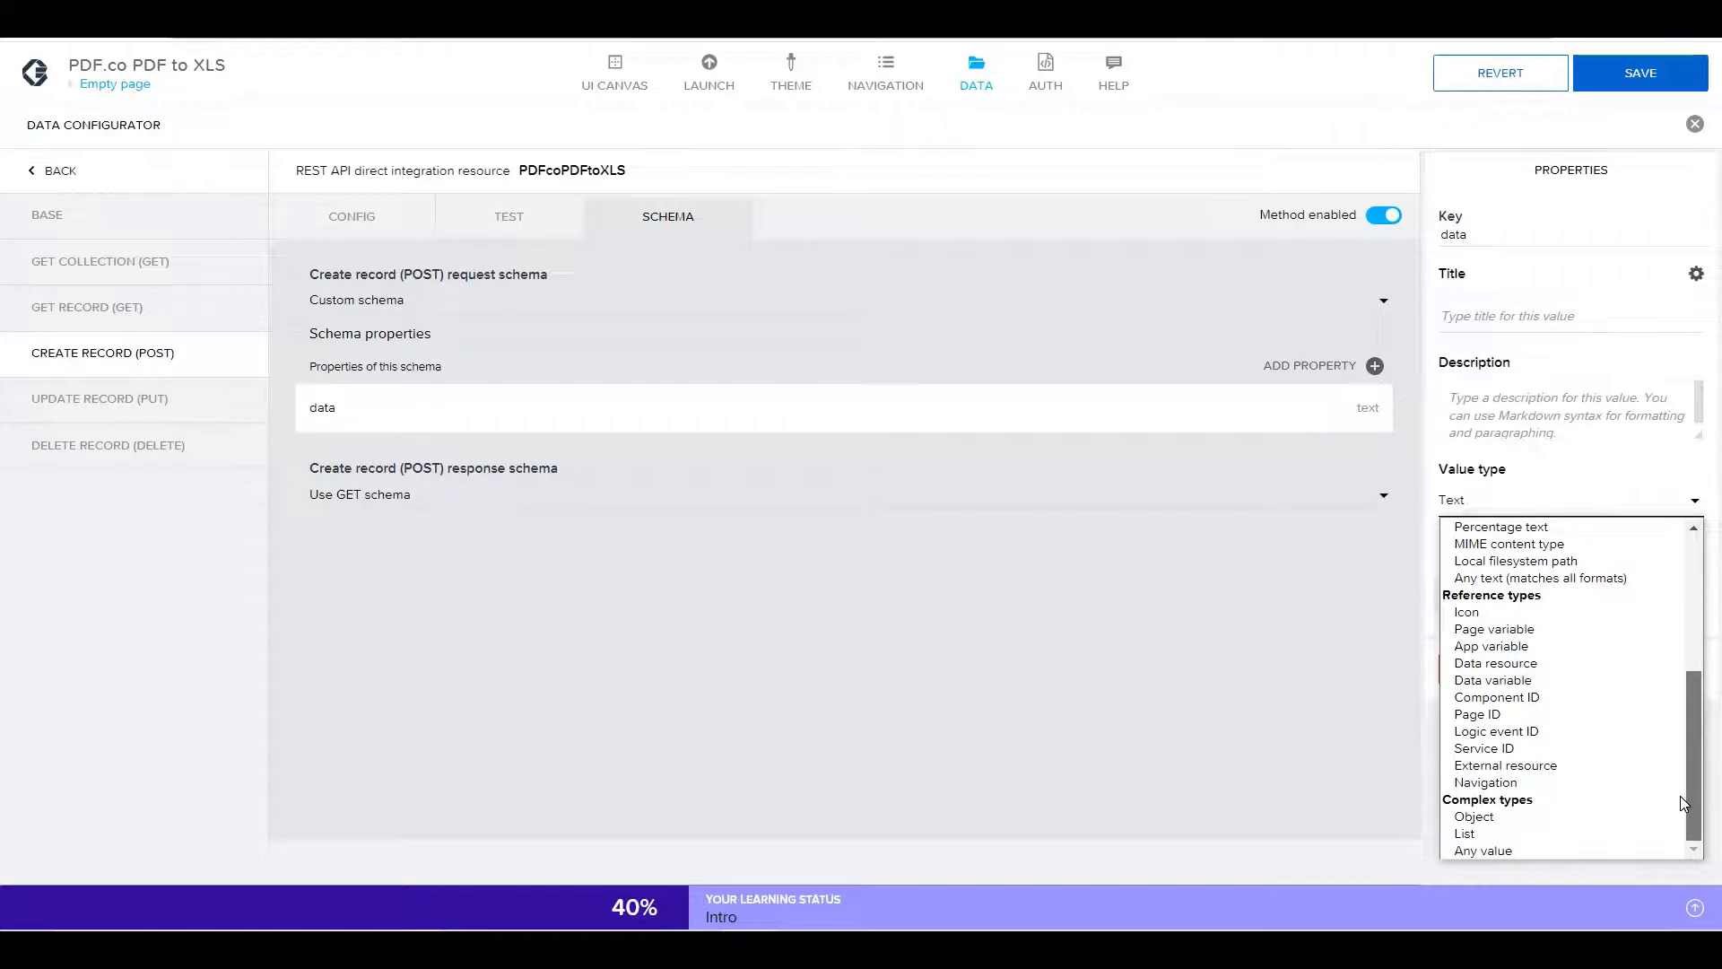
click(1561, 818)
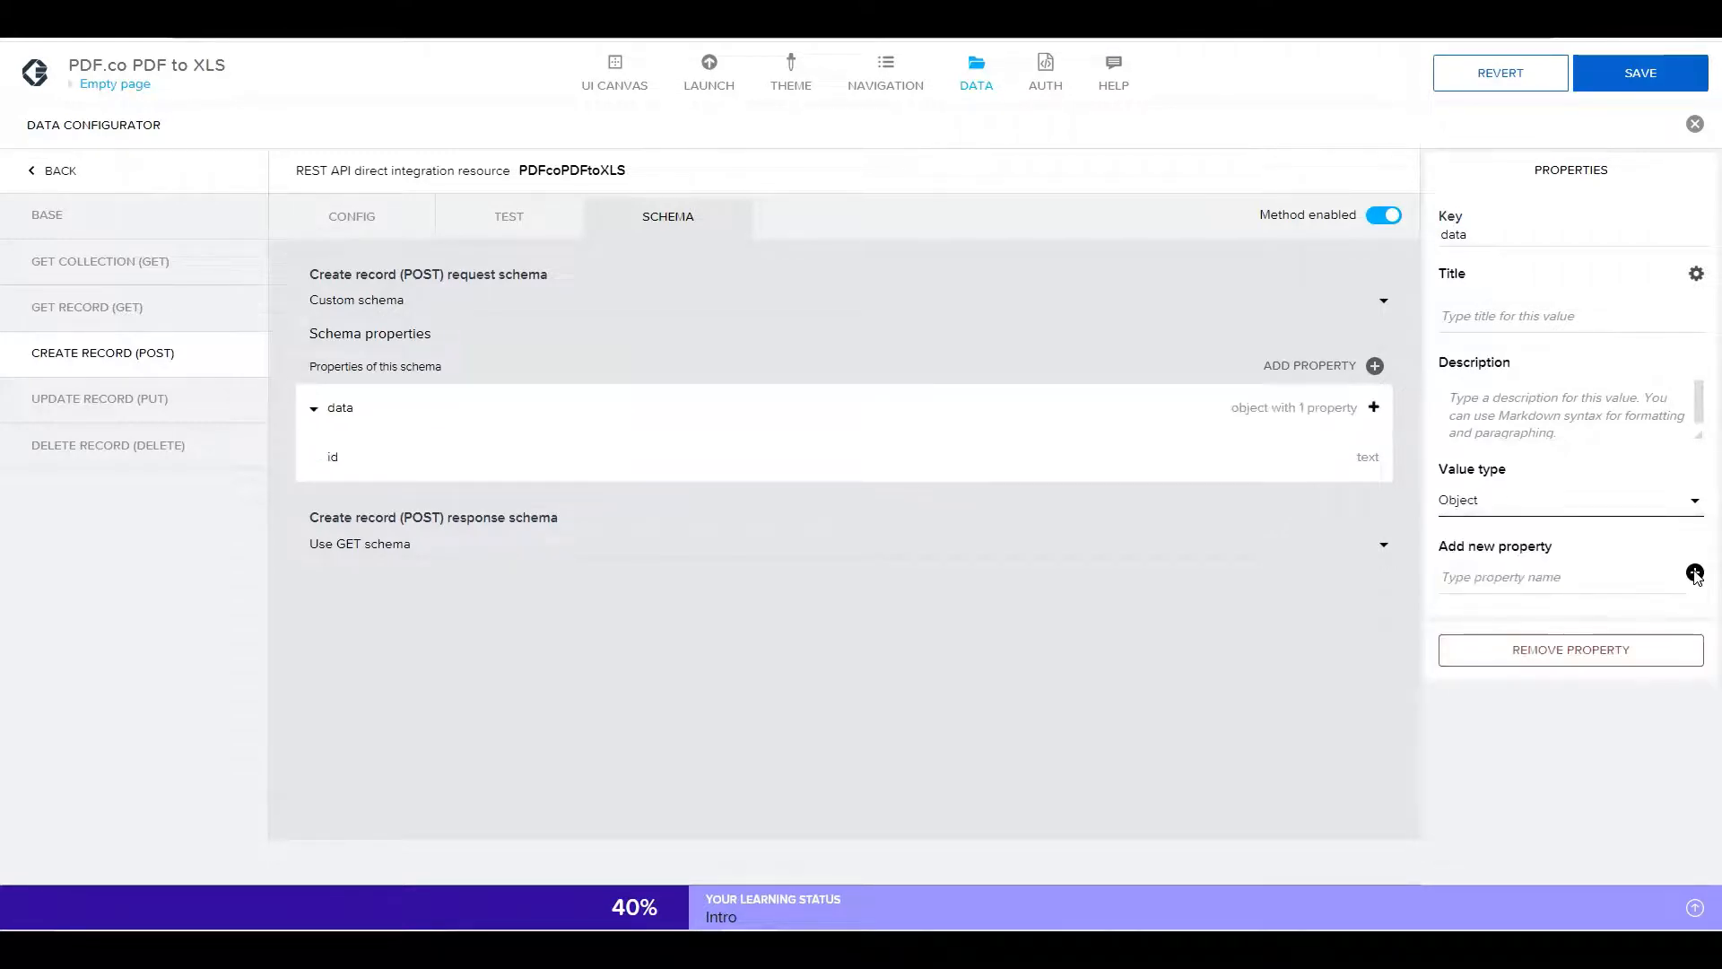
- Add a property named async inside the data object
click(1590, 590)
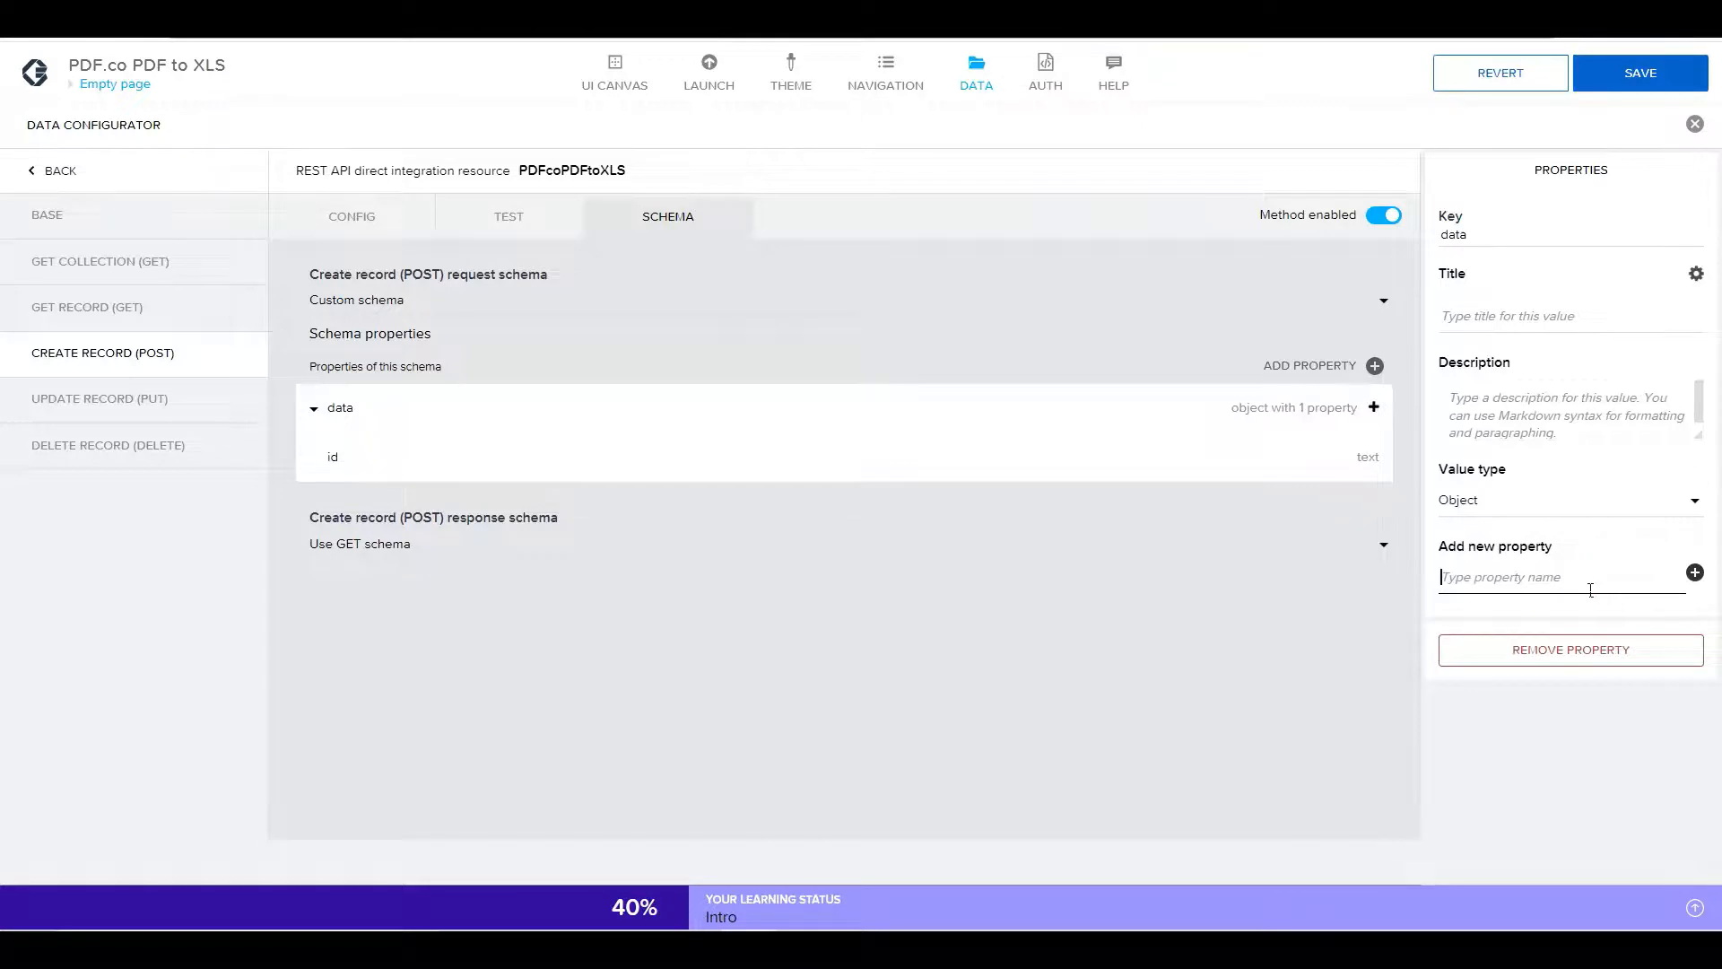
text(async)
key(Return)
- Add a top-level property with key url to the POST request schema and set its value type to Web URL (http or https)
click(1375, 365)
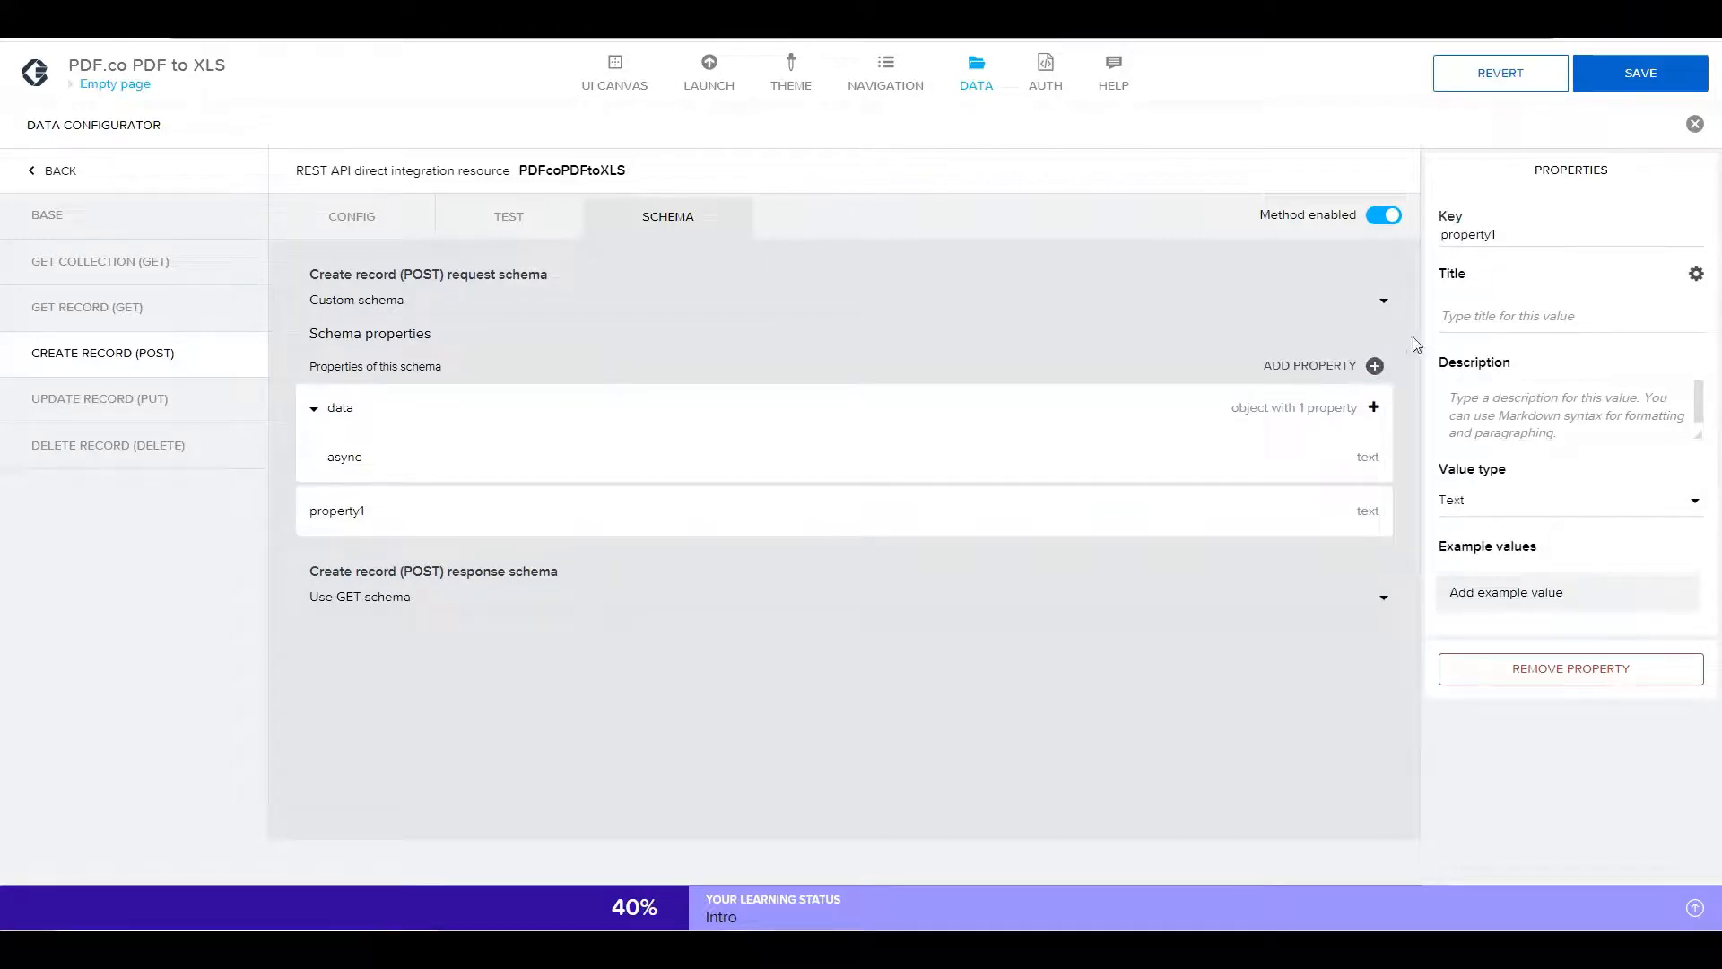
click(1552, 235)
key(BackSpace)
key(BackSpace)
key(BackSpace)
key(BackSpace)
key(BackSpace)
key(BackSpace)
key(BackSpace)
key(BackSpace)
text(url)
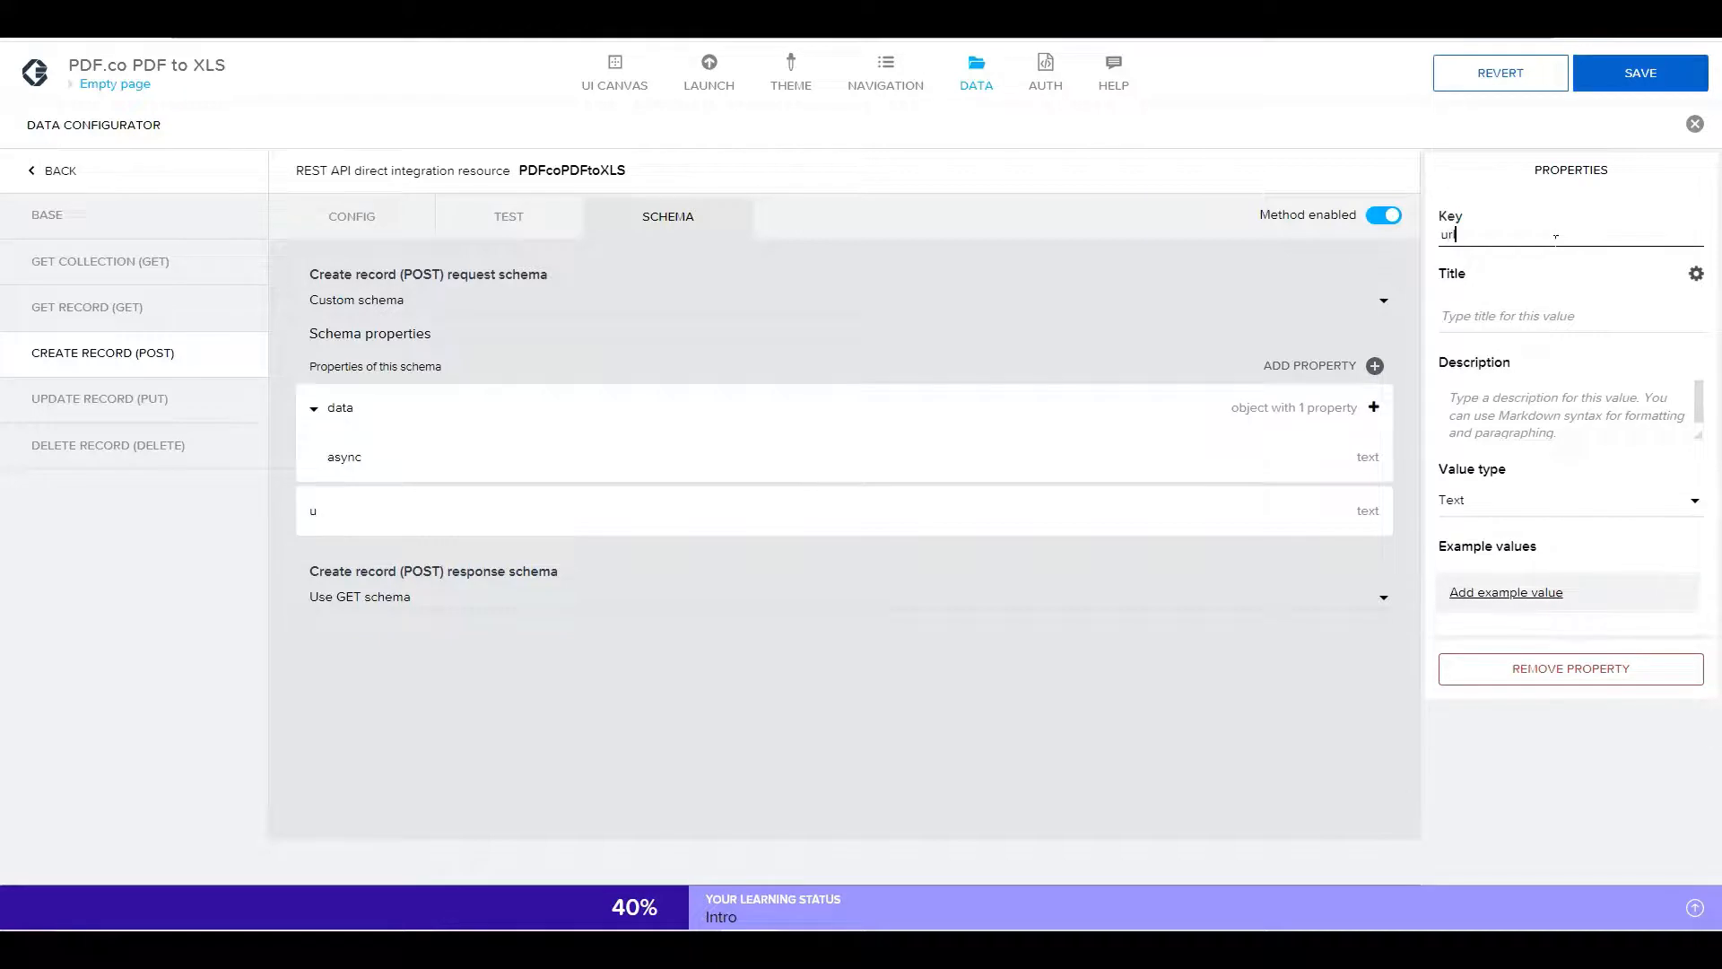
click(1695, 502)
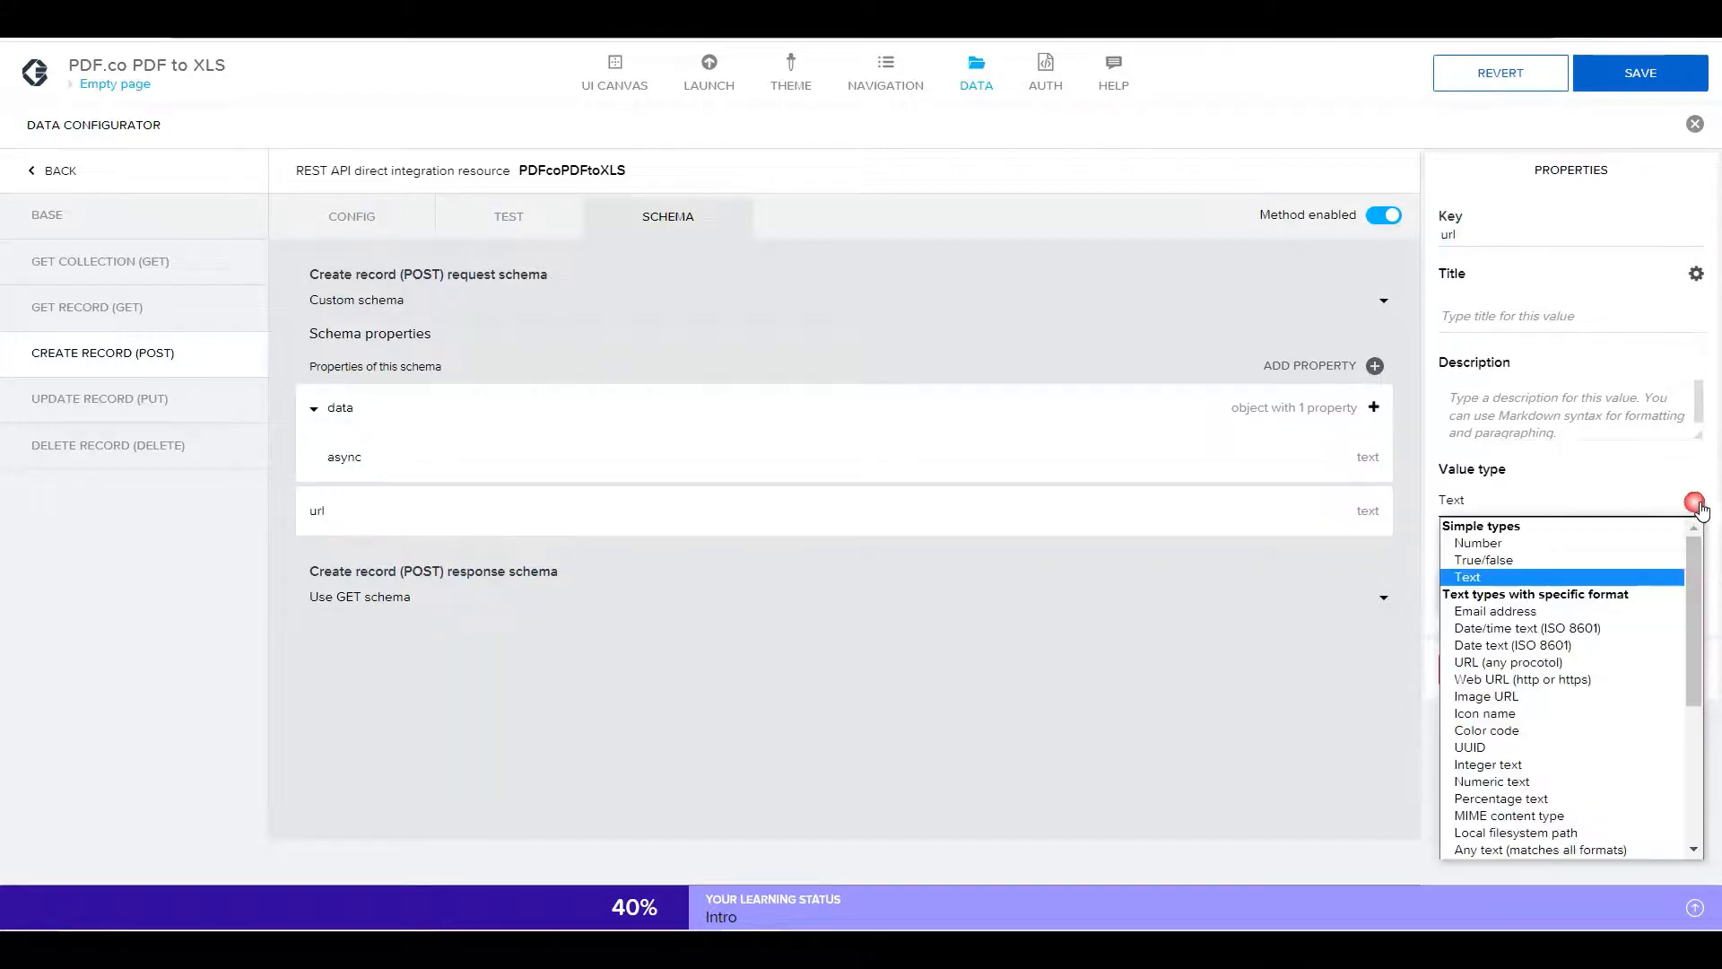
click(1570, 681)
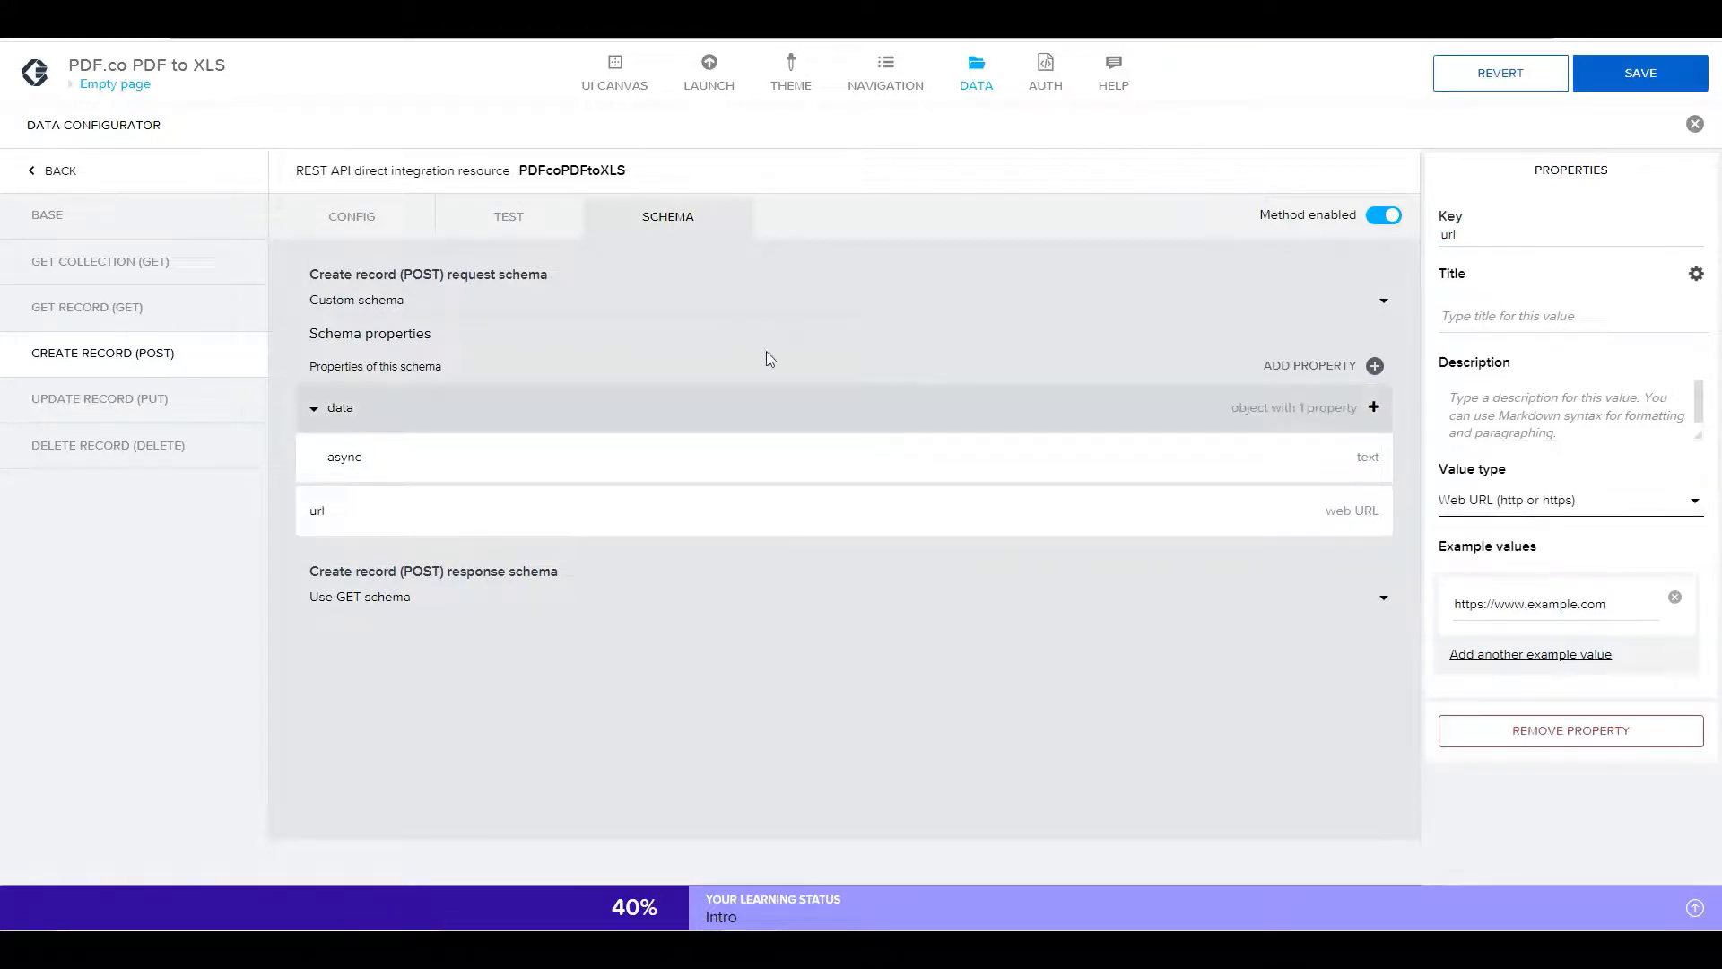
- Bind the POST test's record properties with async set to false and url set to the copied sample.pdf link, and save the binding
click(519, 232)
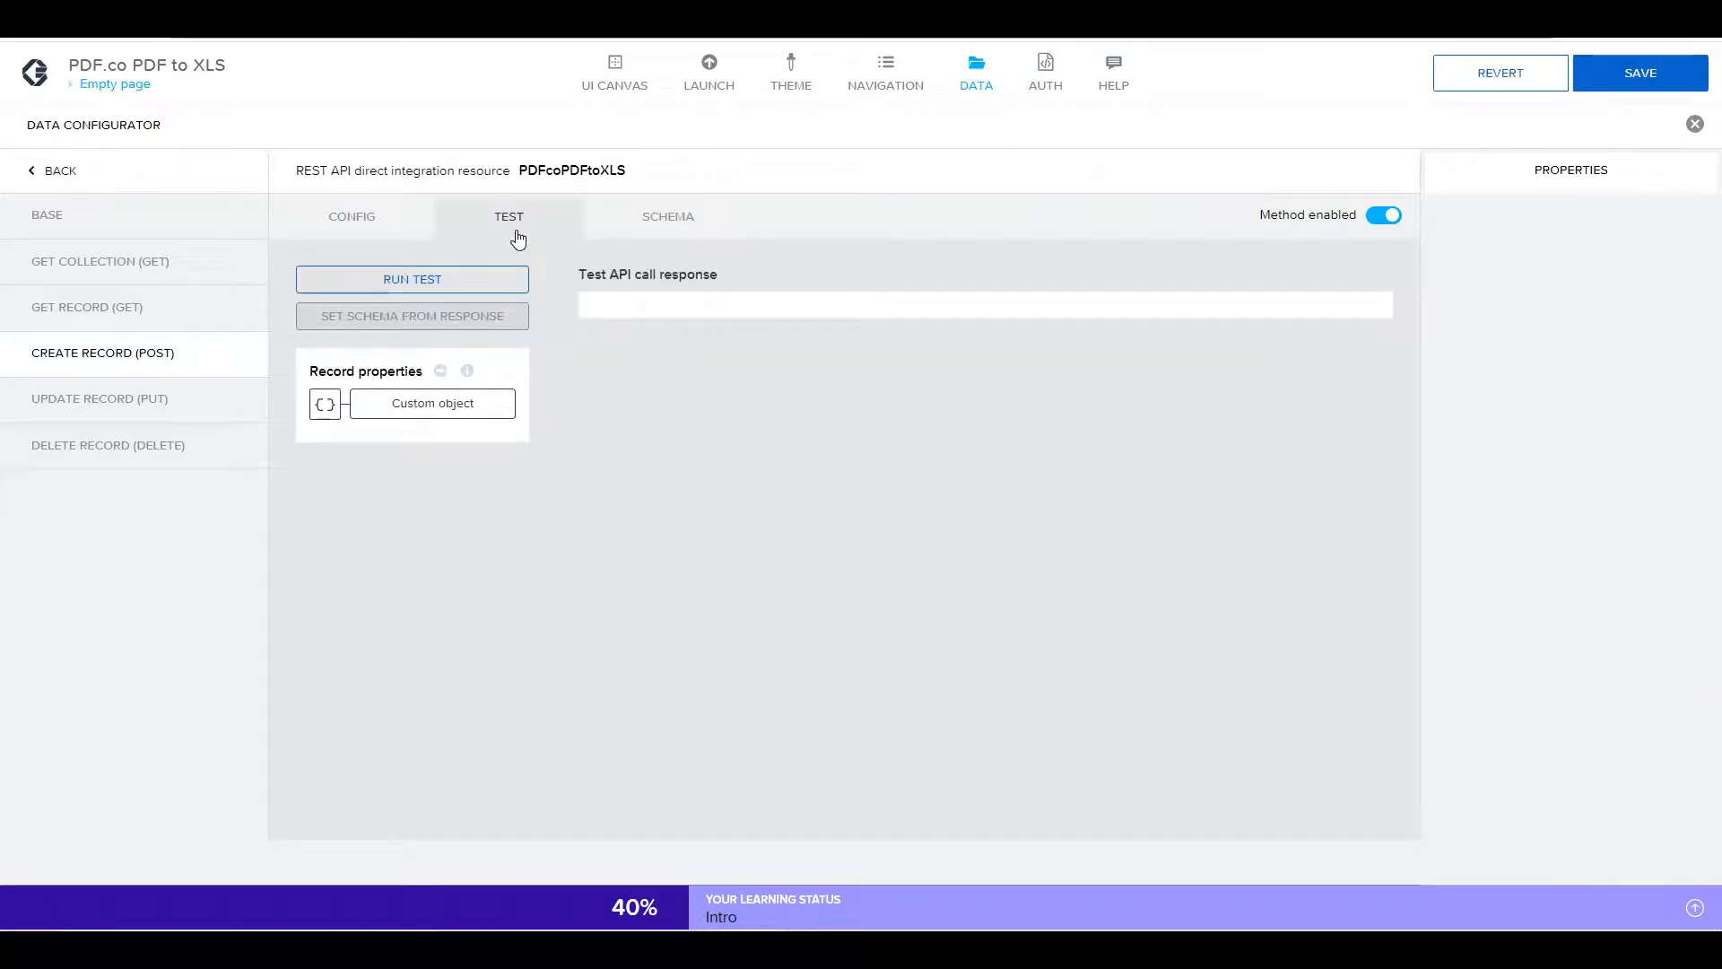
click(453, 408)
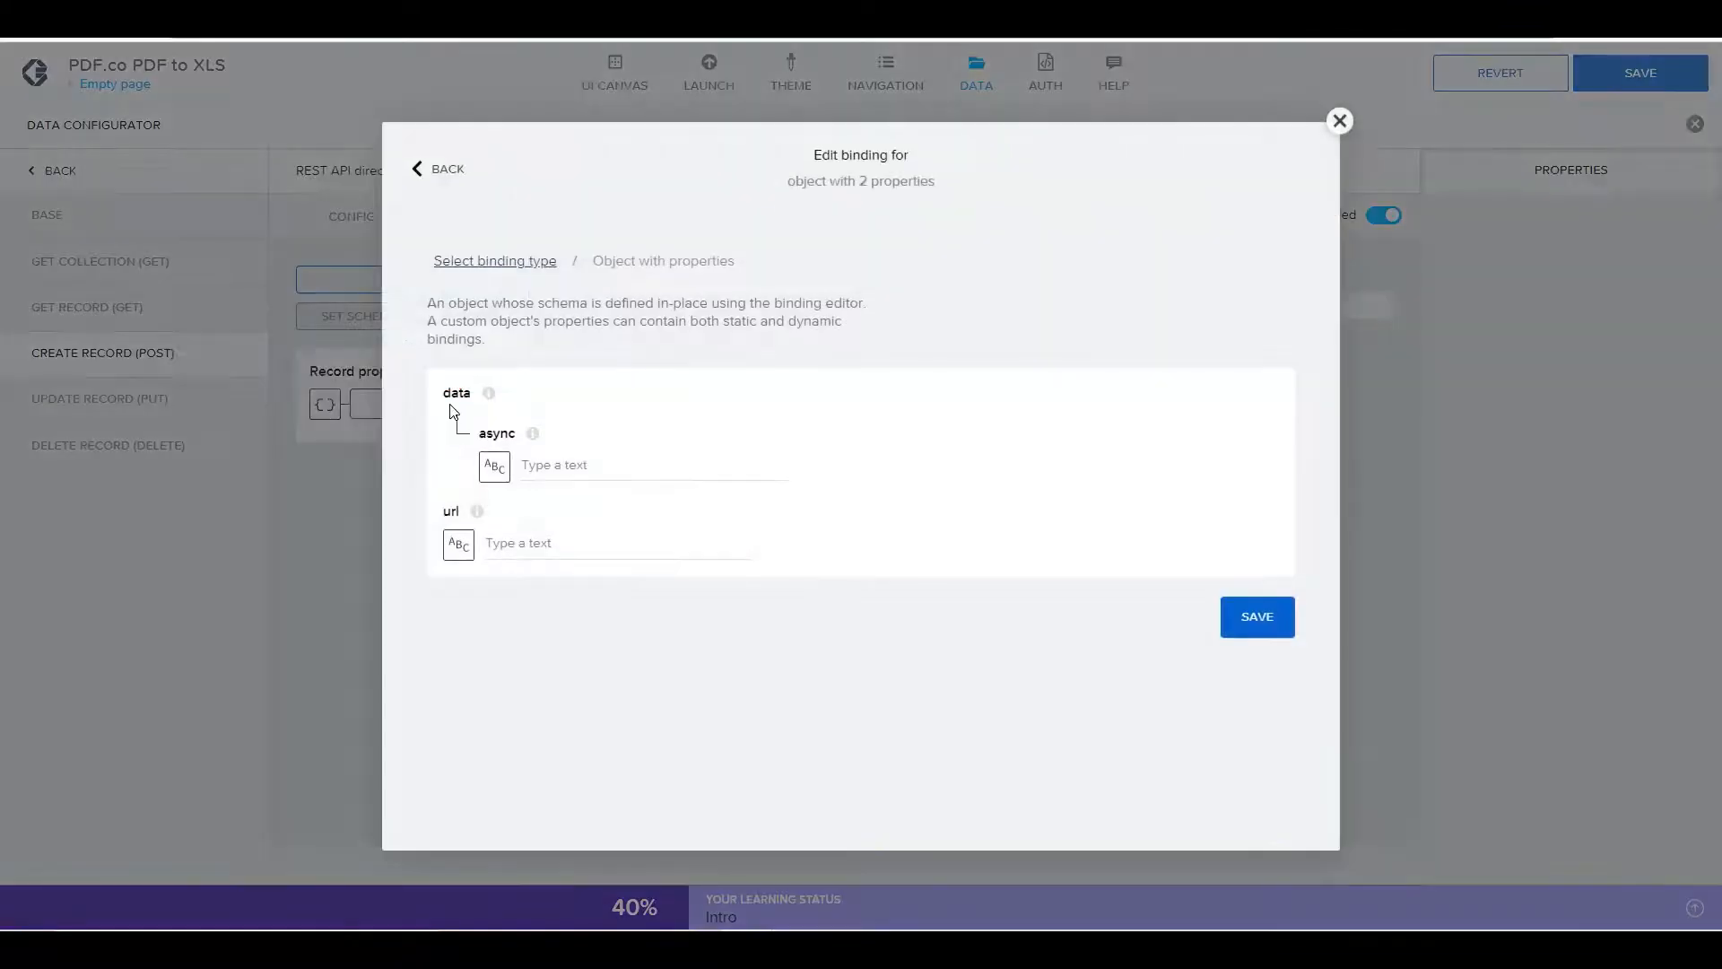
click(544, 467)
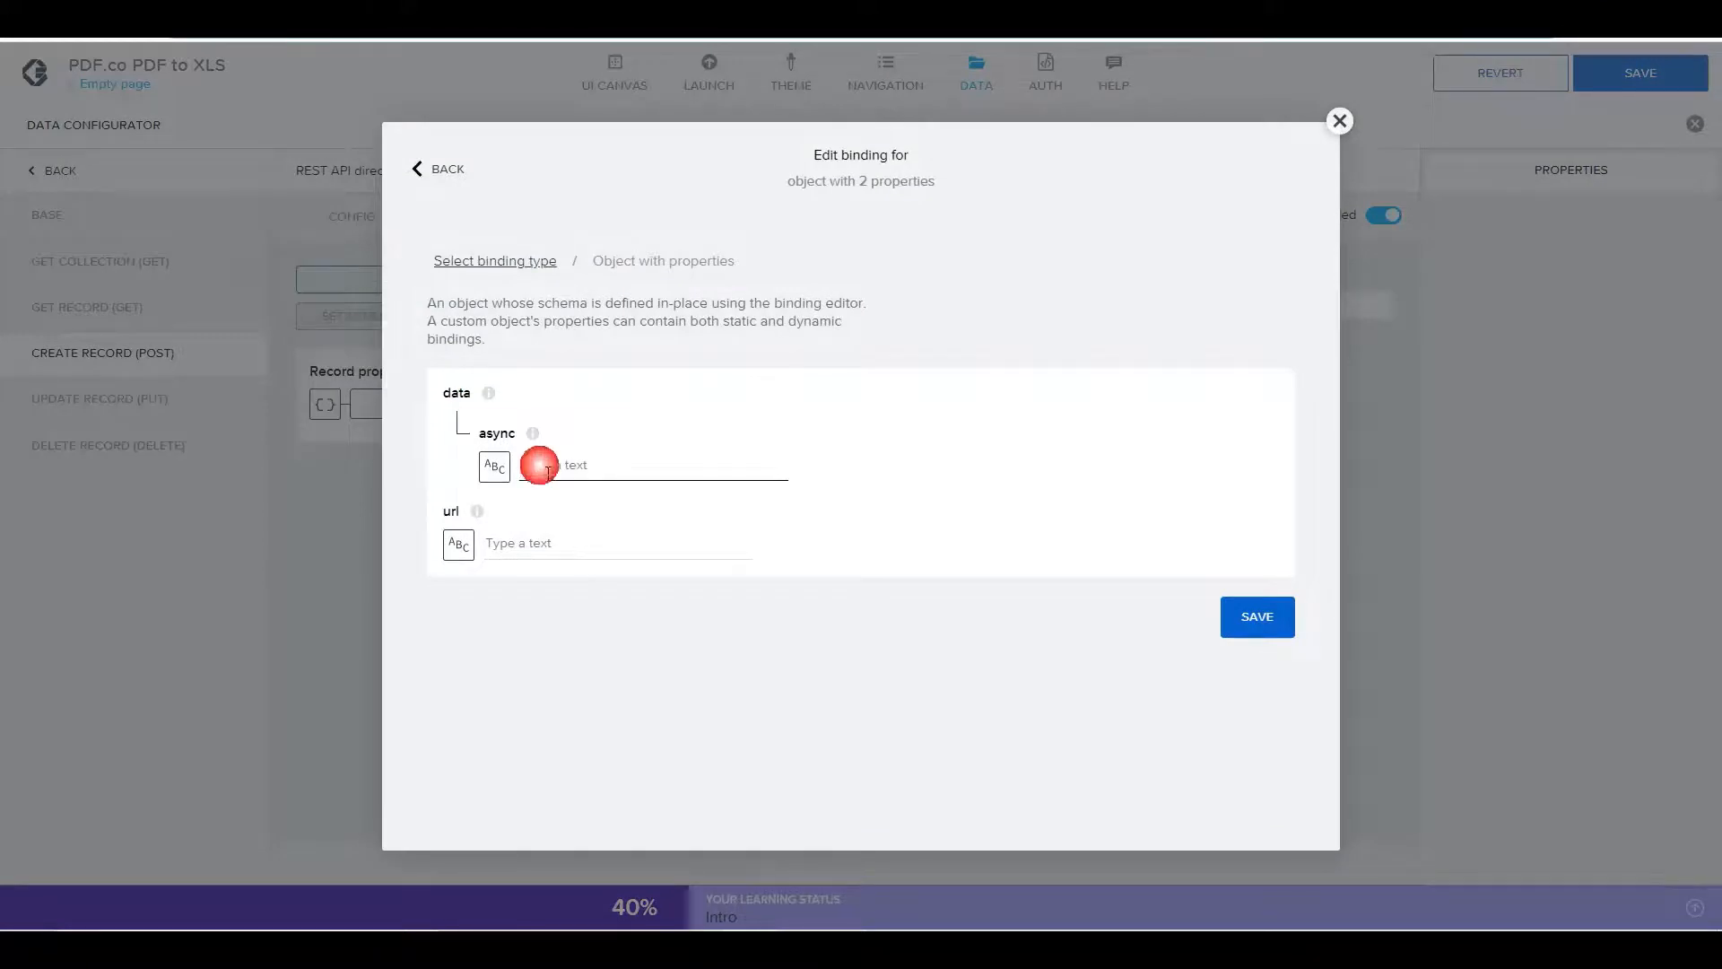
text(false)
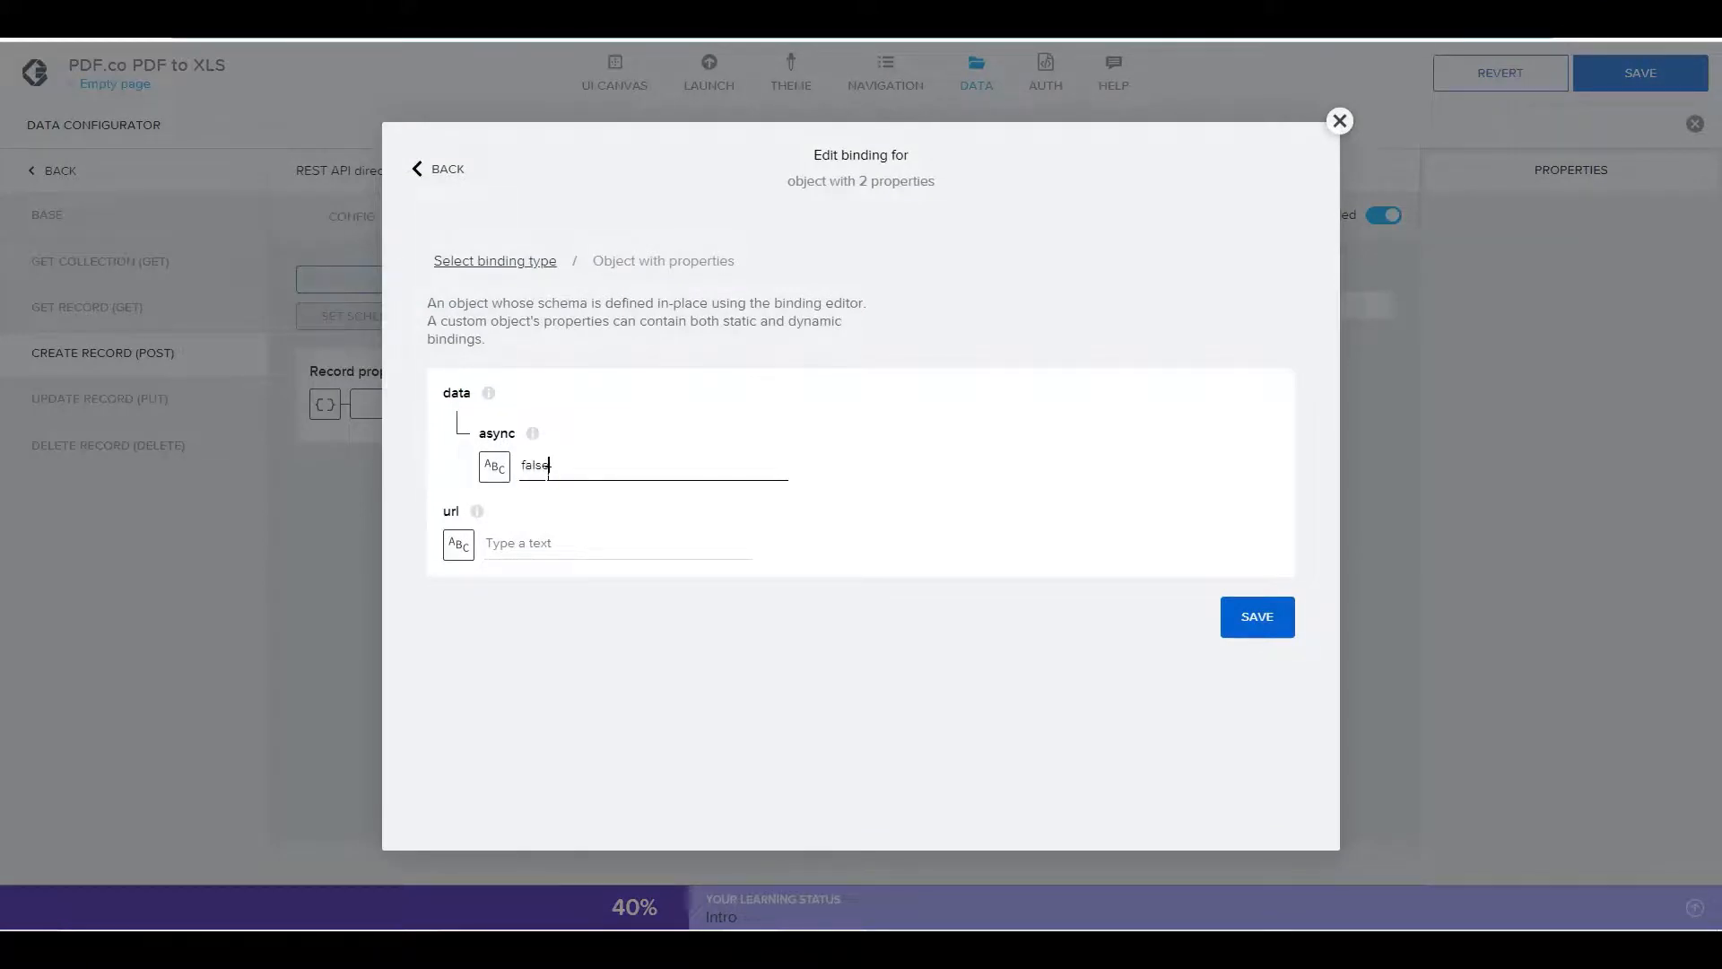
click(518, 543)
key(ctrl+v)
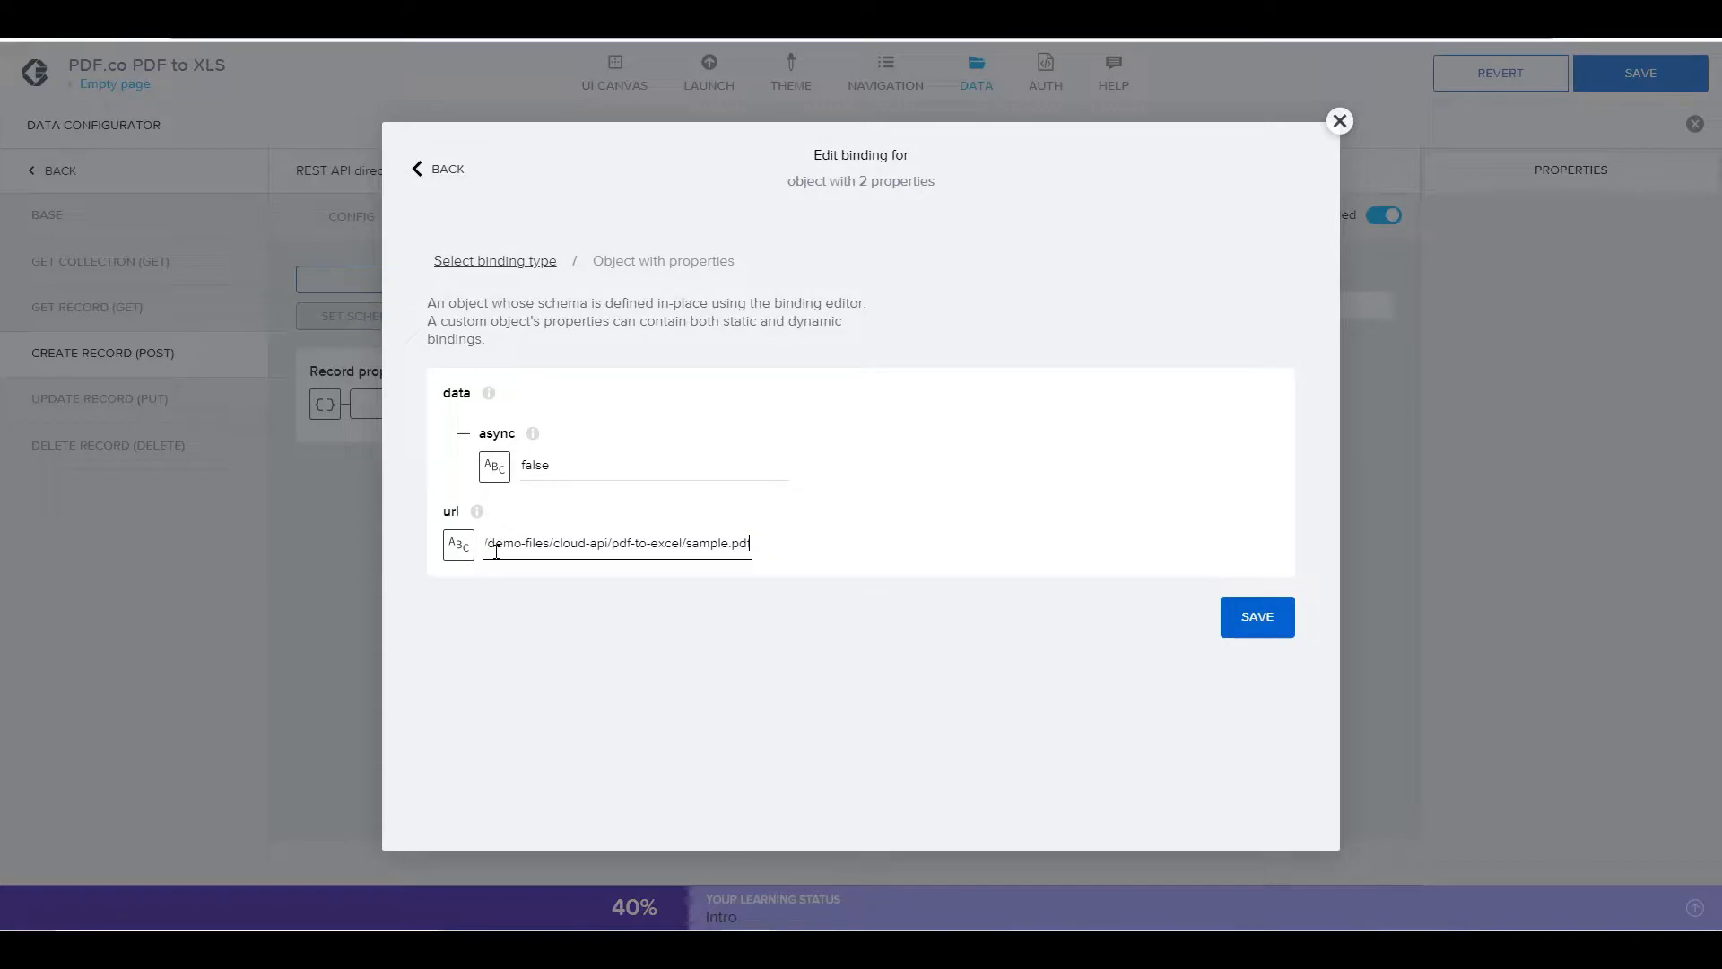
click(1265, 617)
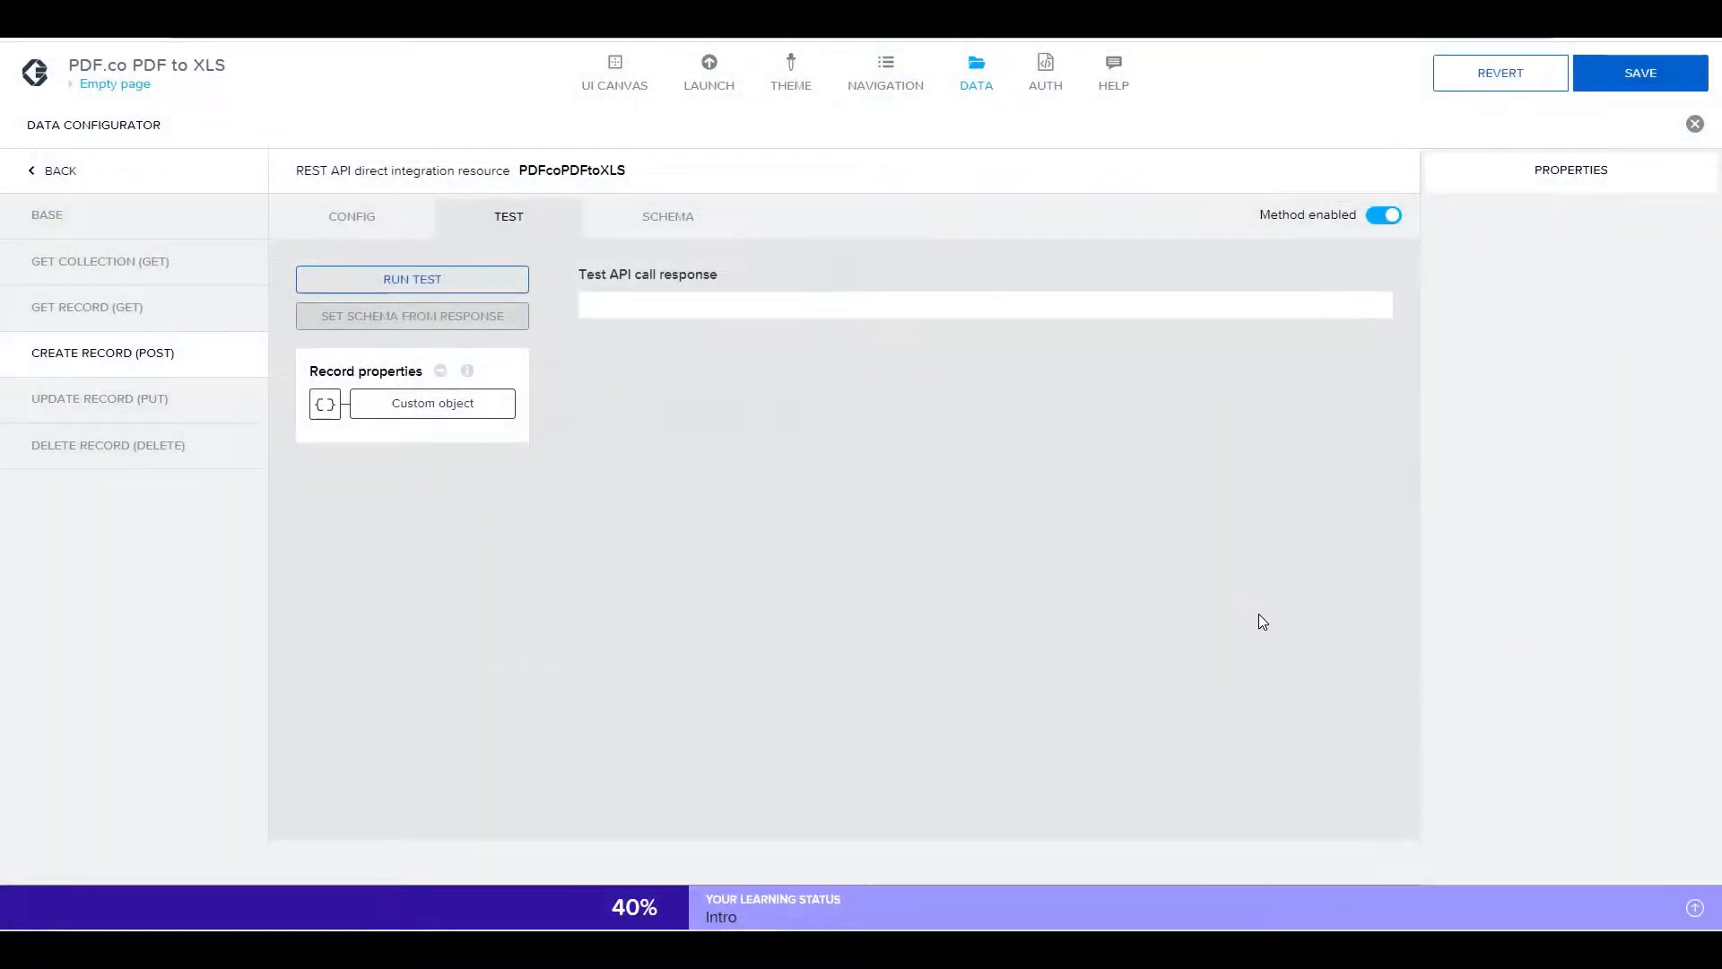
- Run the POST test call and open the url value from its response in a new browser tab
click(436, 285)
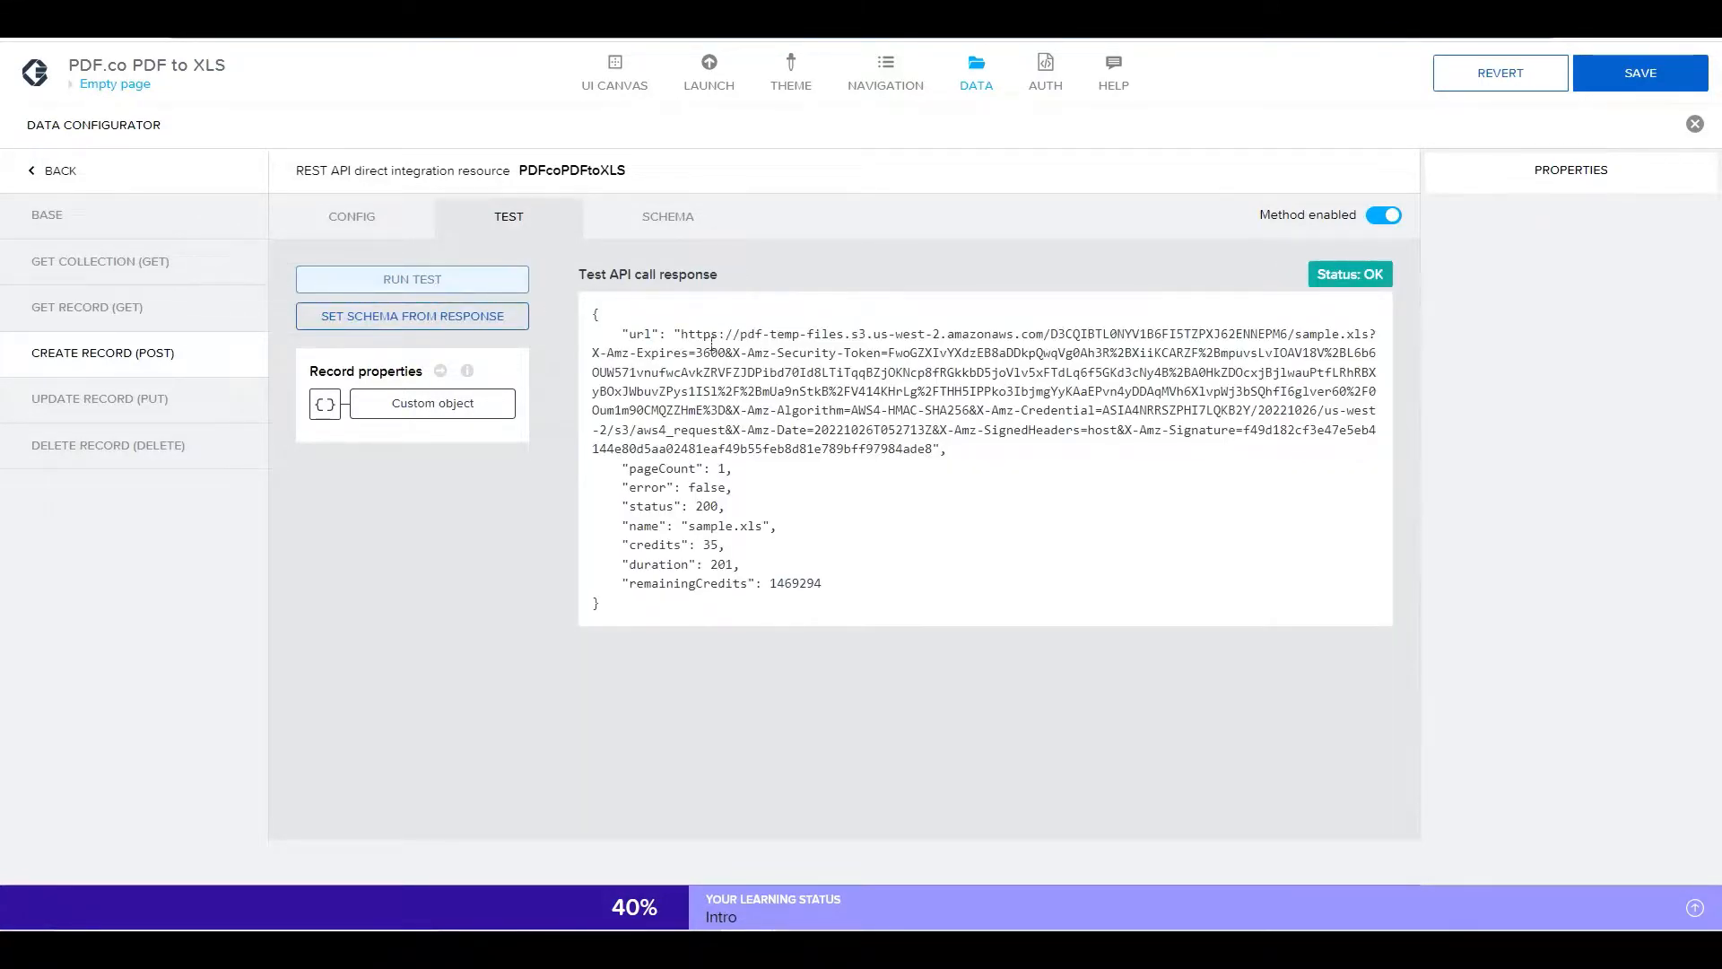
drag(691, 340, 942, 449)
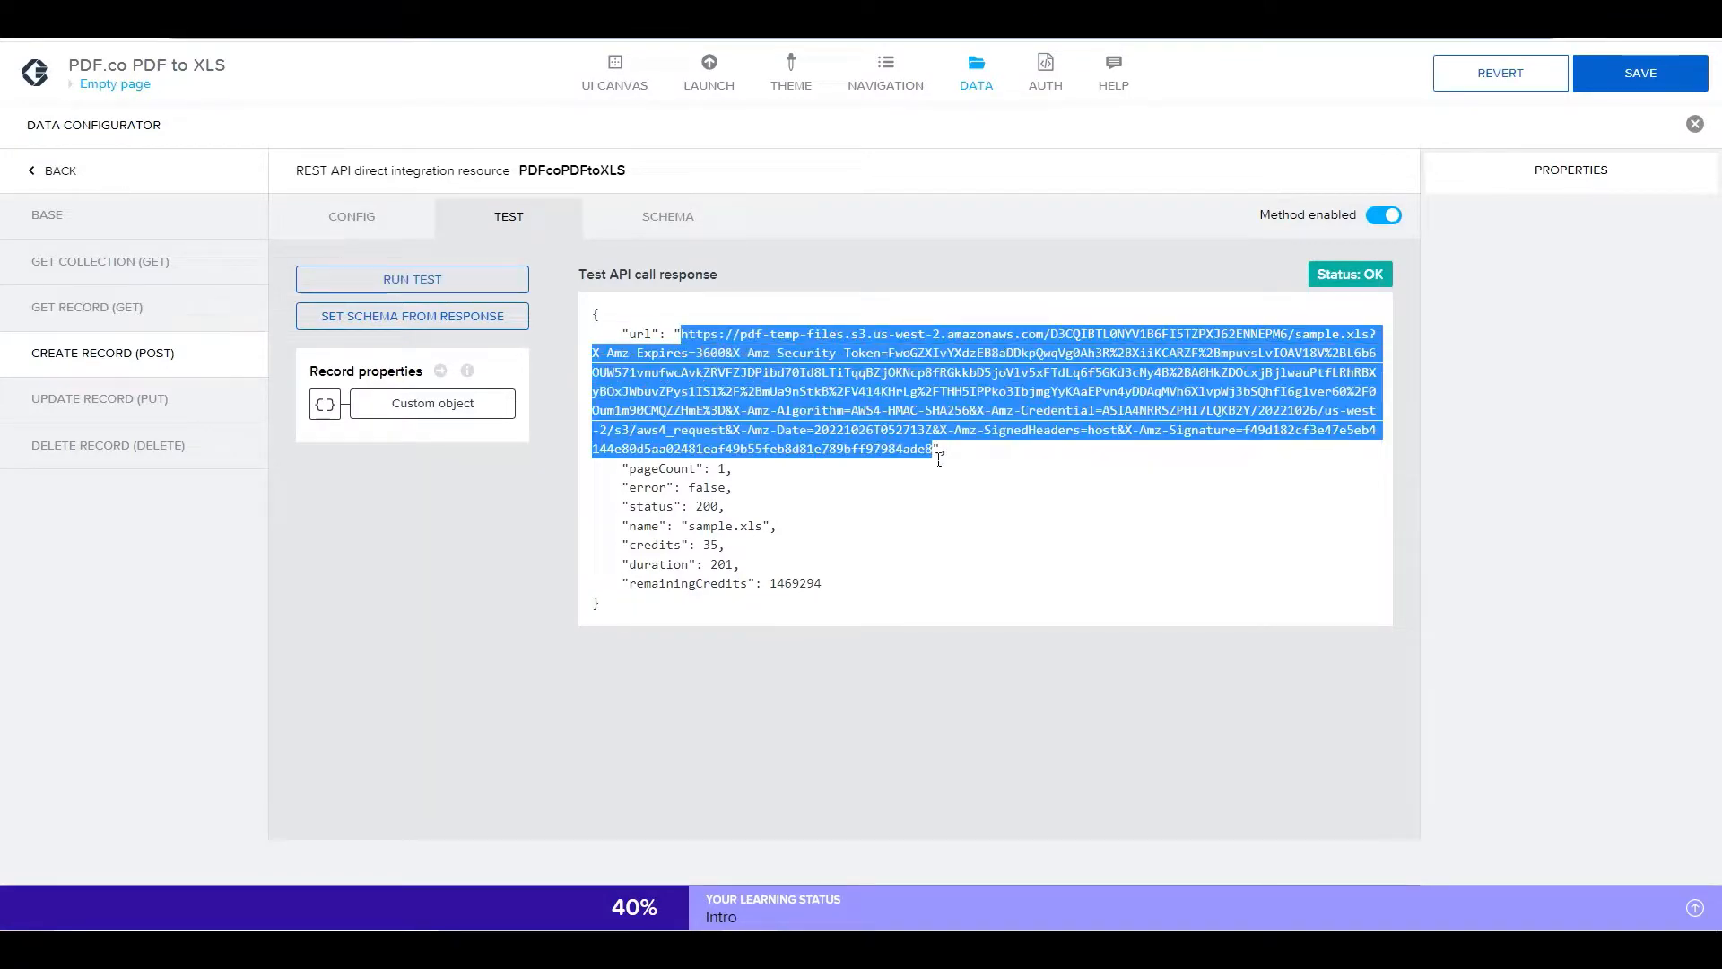
key(ctrl+c)
key(ctrl+t)
key(ctrl+v)
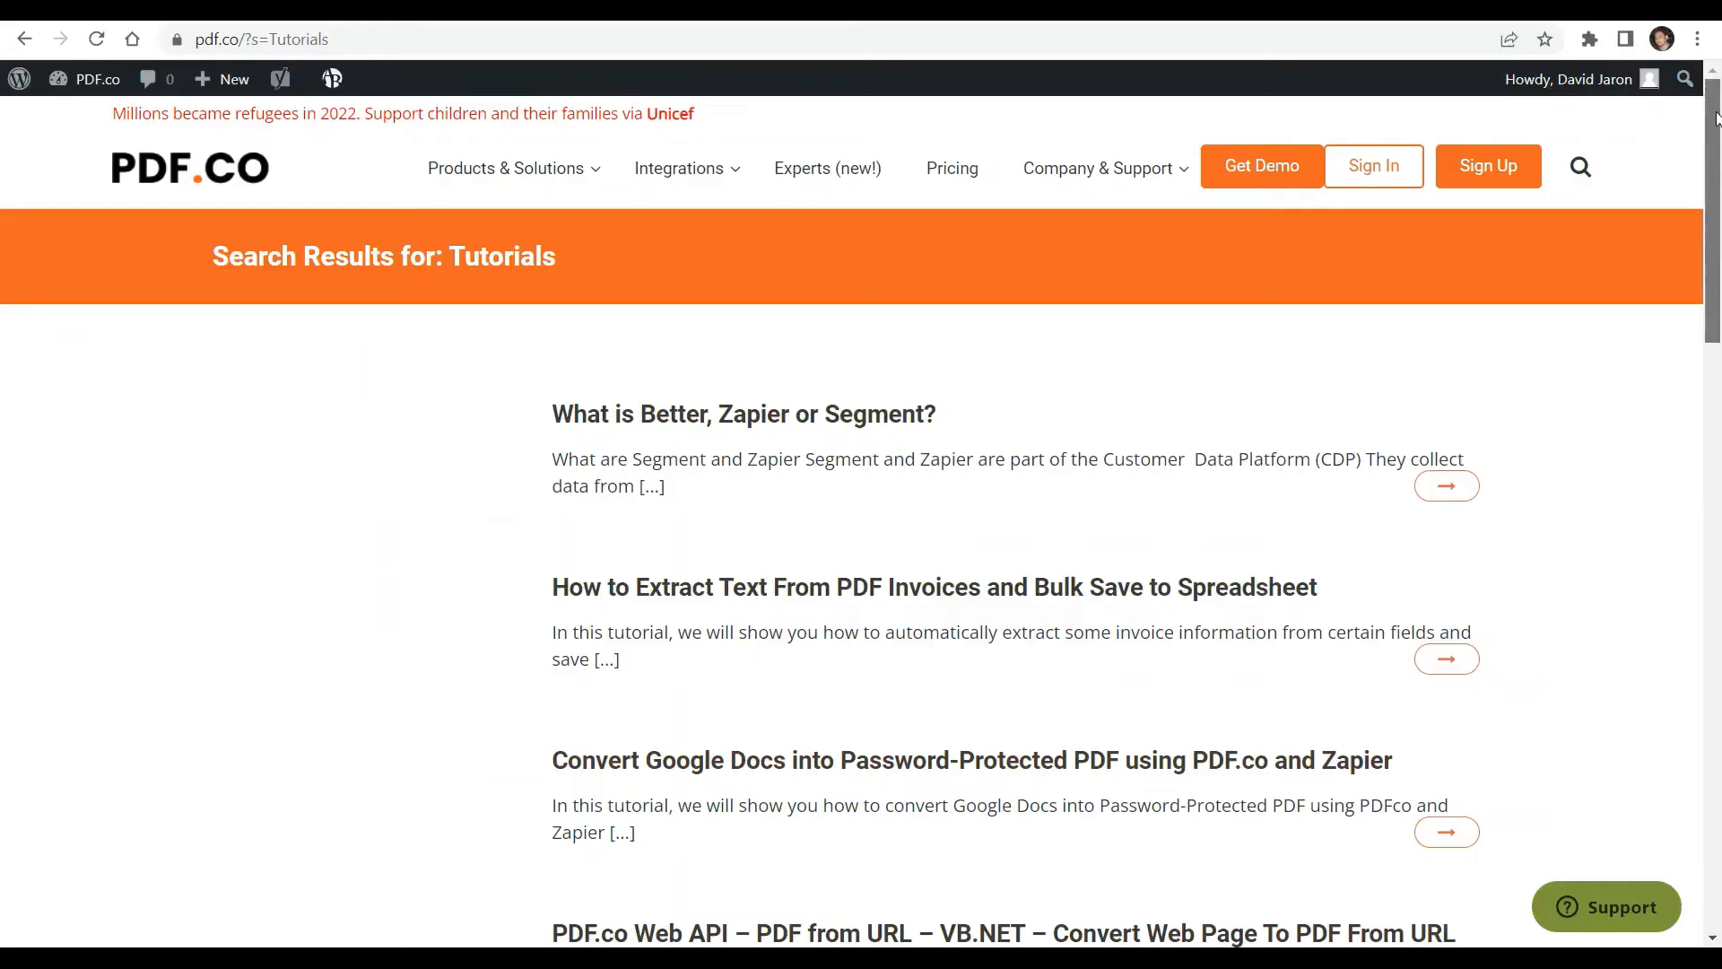
drag(1716, 117, 1716, 343)
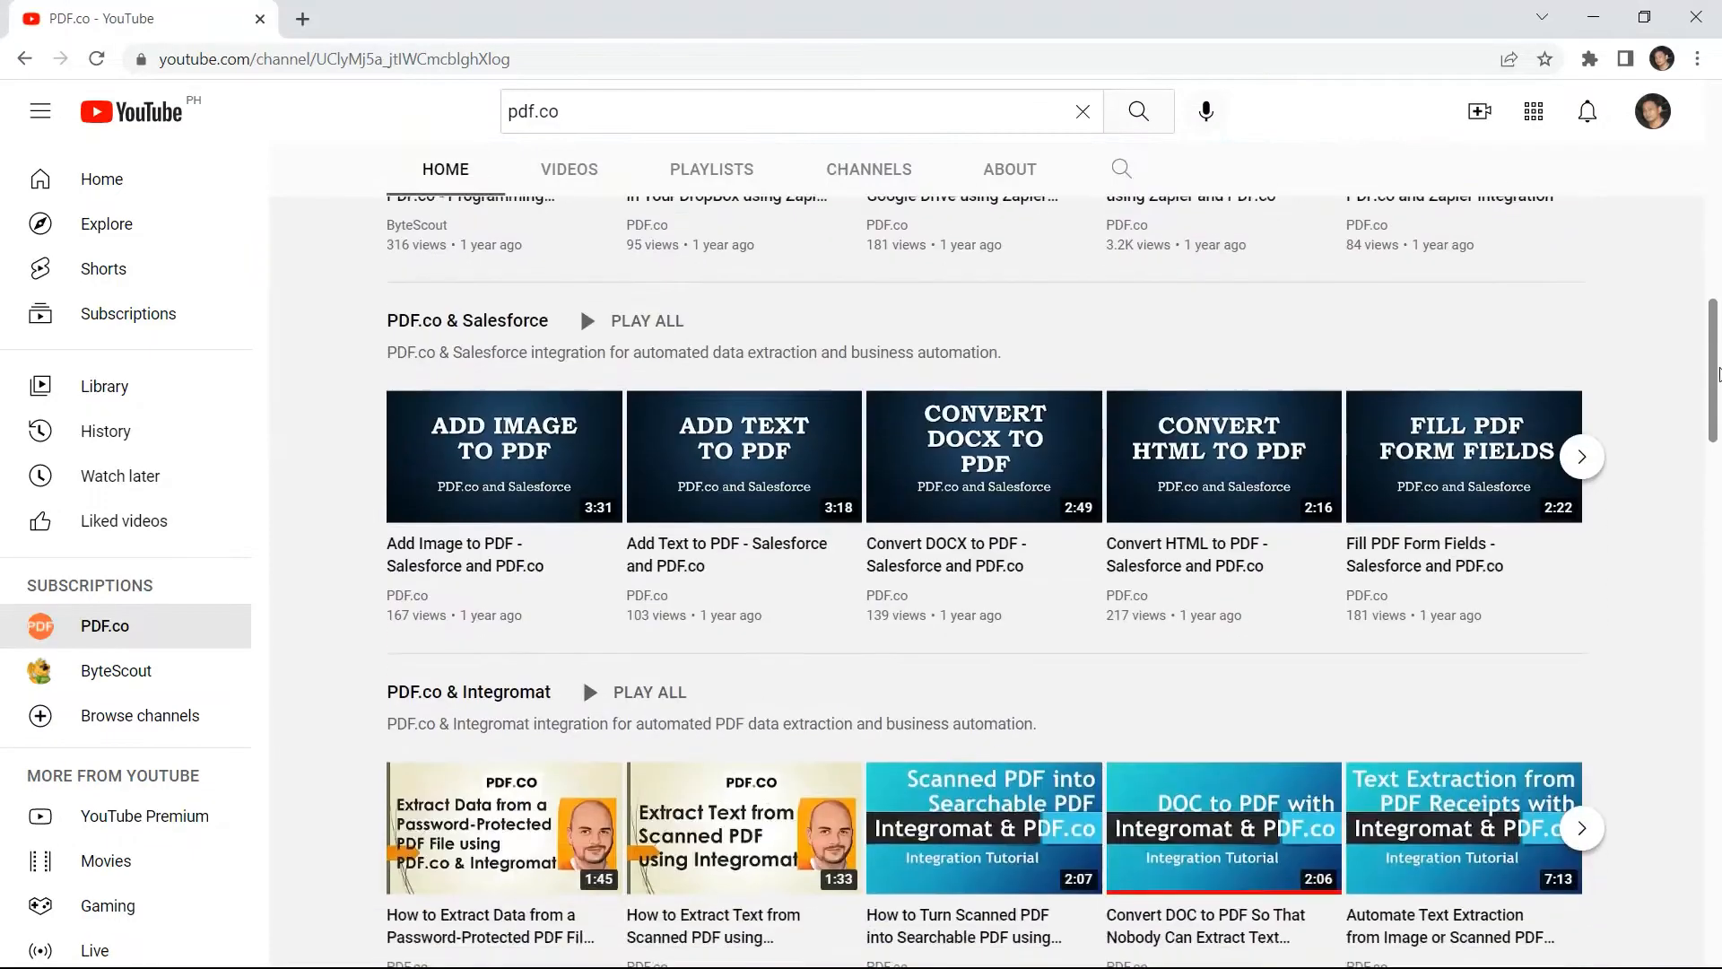
drag(1720, 399, 1719, 489)
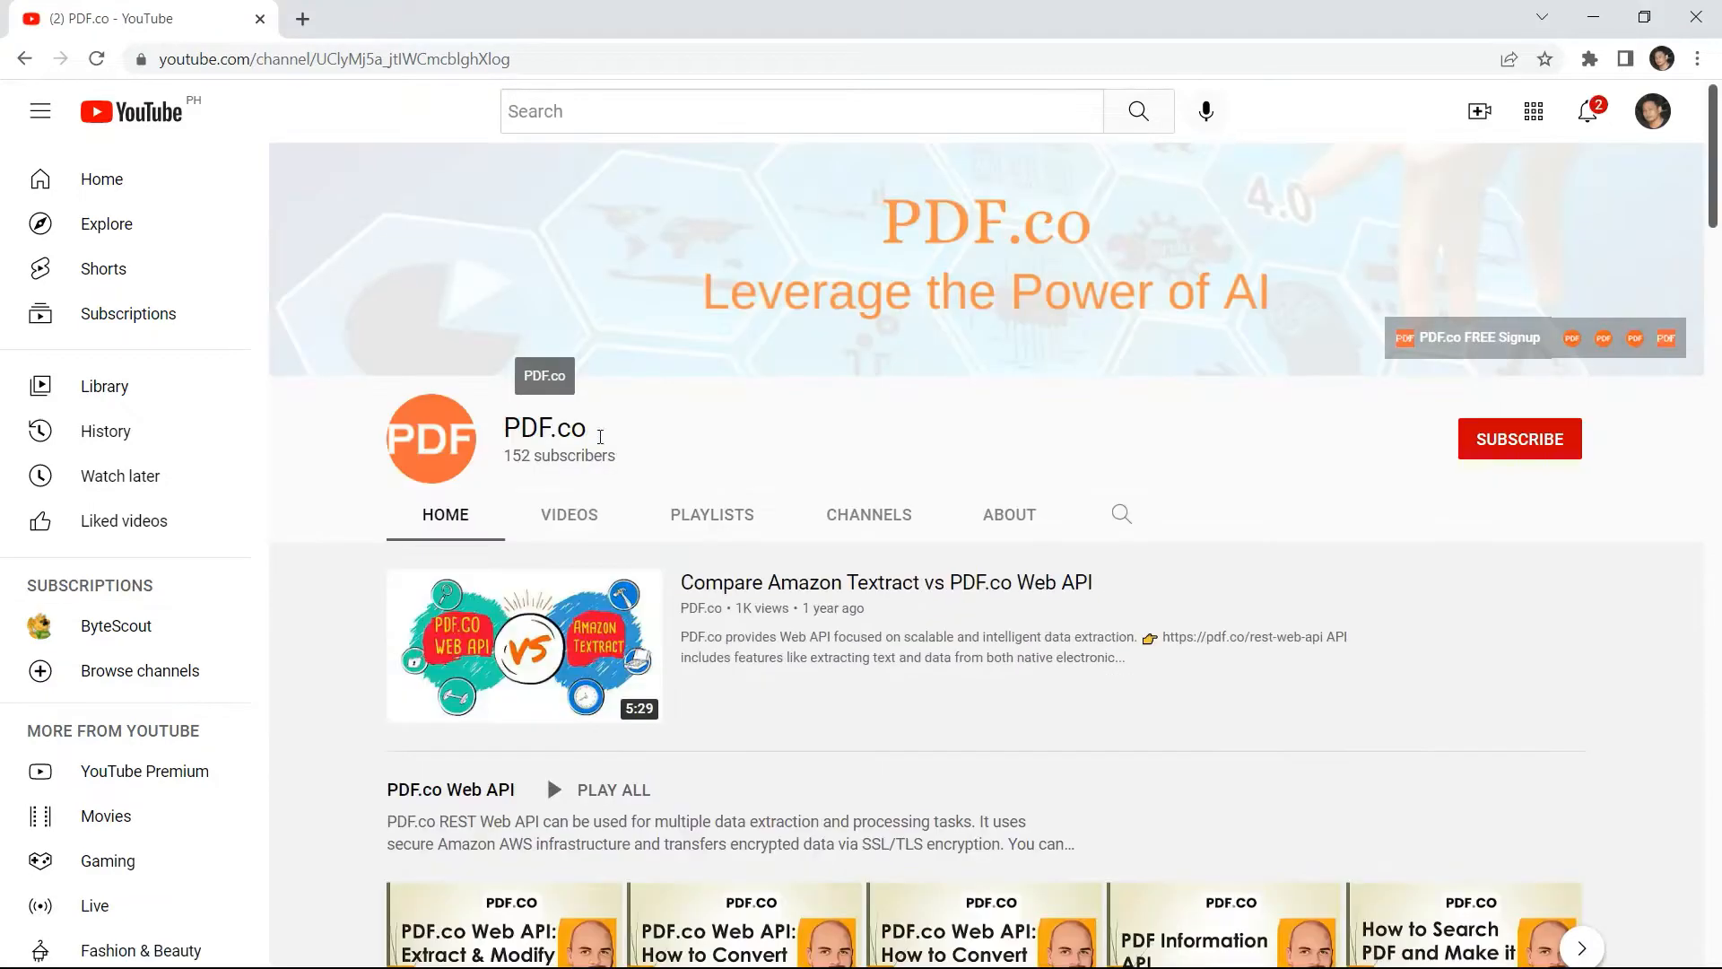
- Subscribe to the PDF.co YouTube channel and set its notifications to All
click(1539, 443)
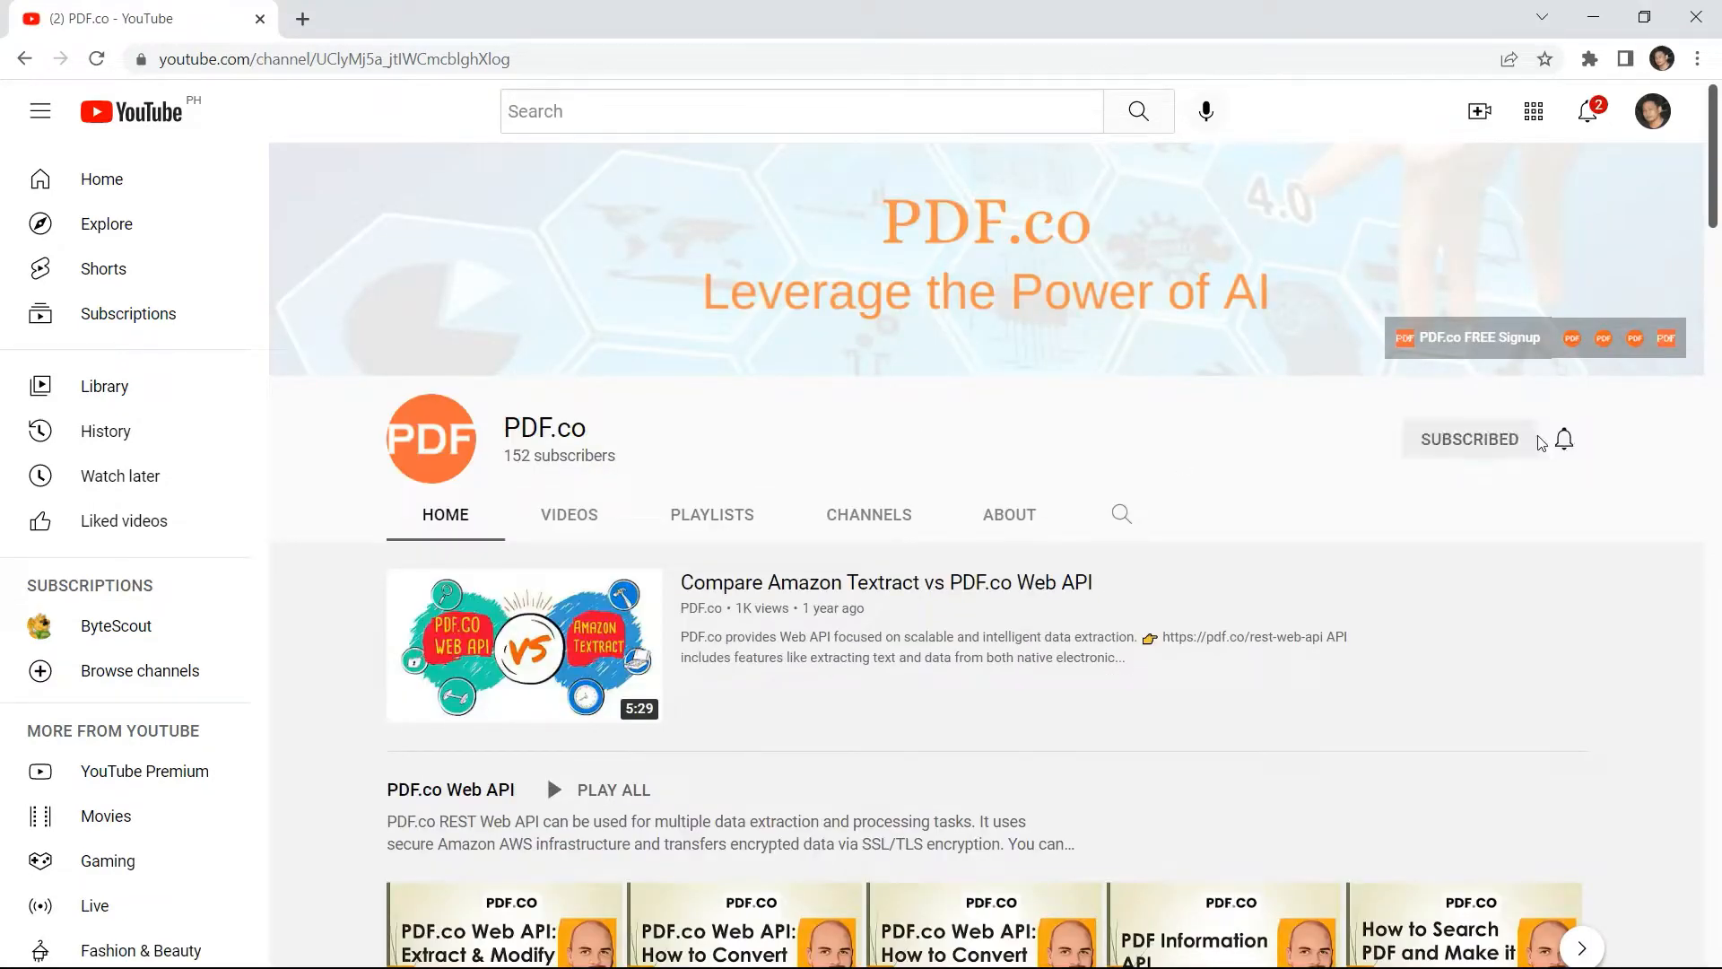
click(1564, 441)
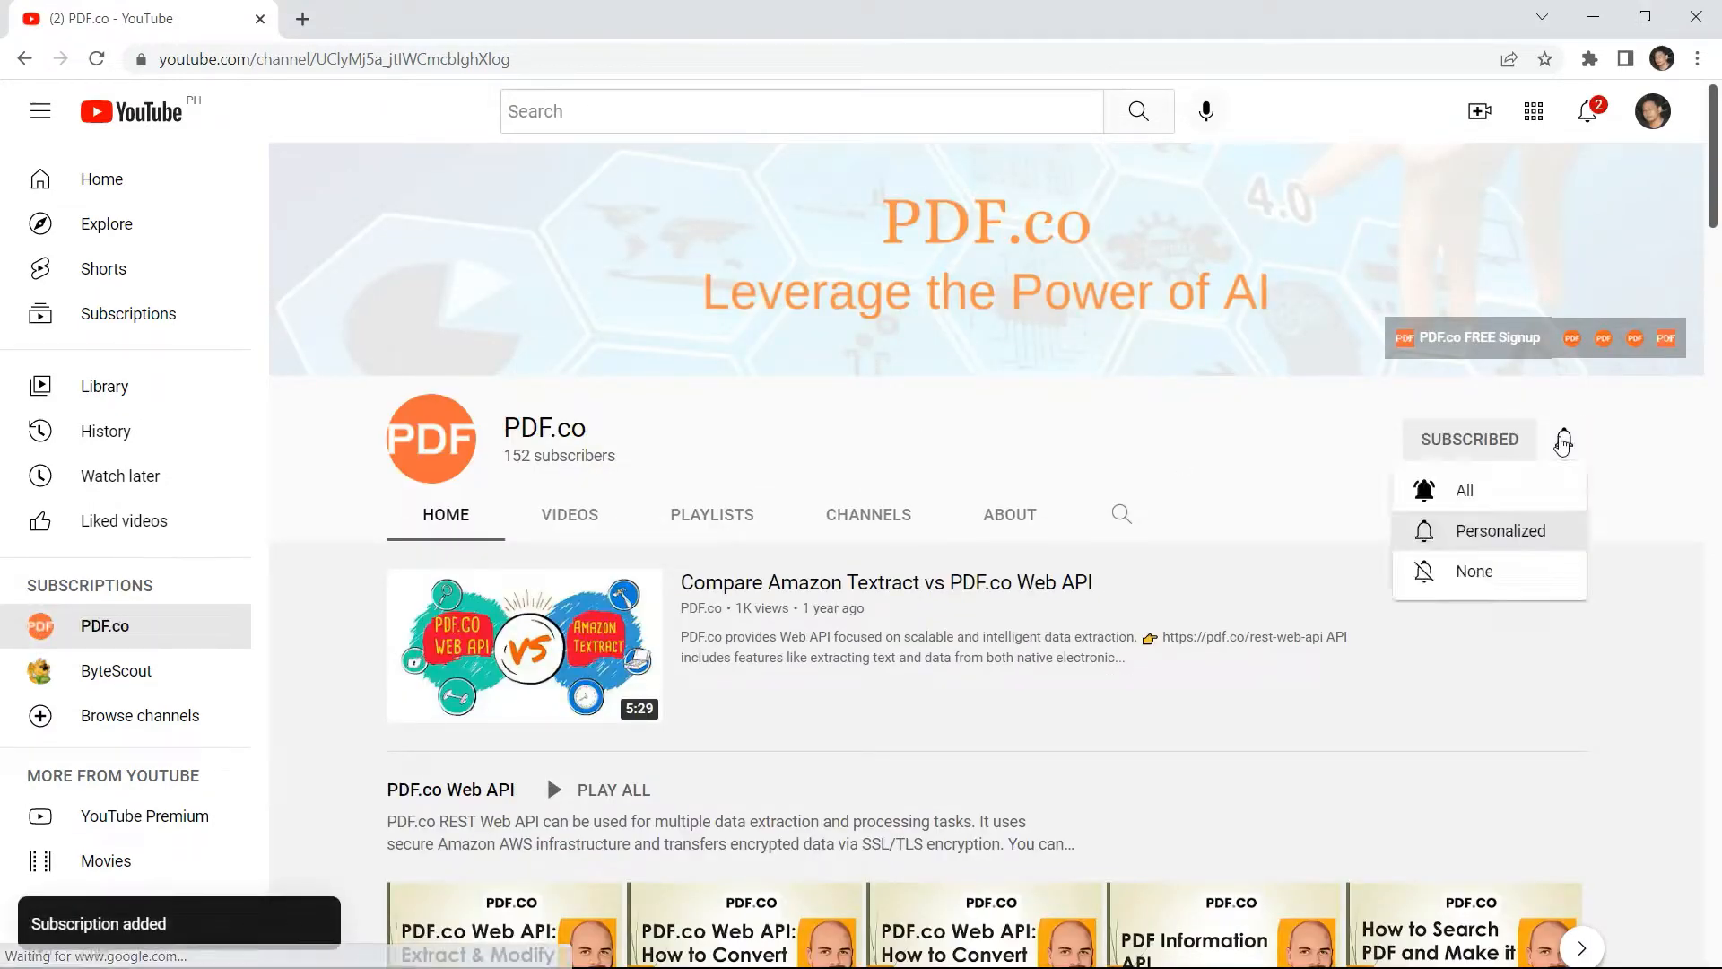
click(1469, 490)
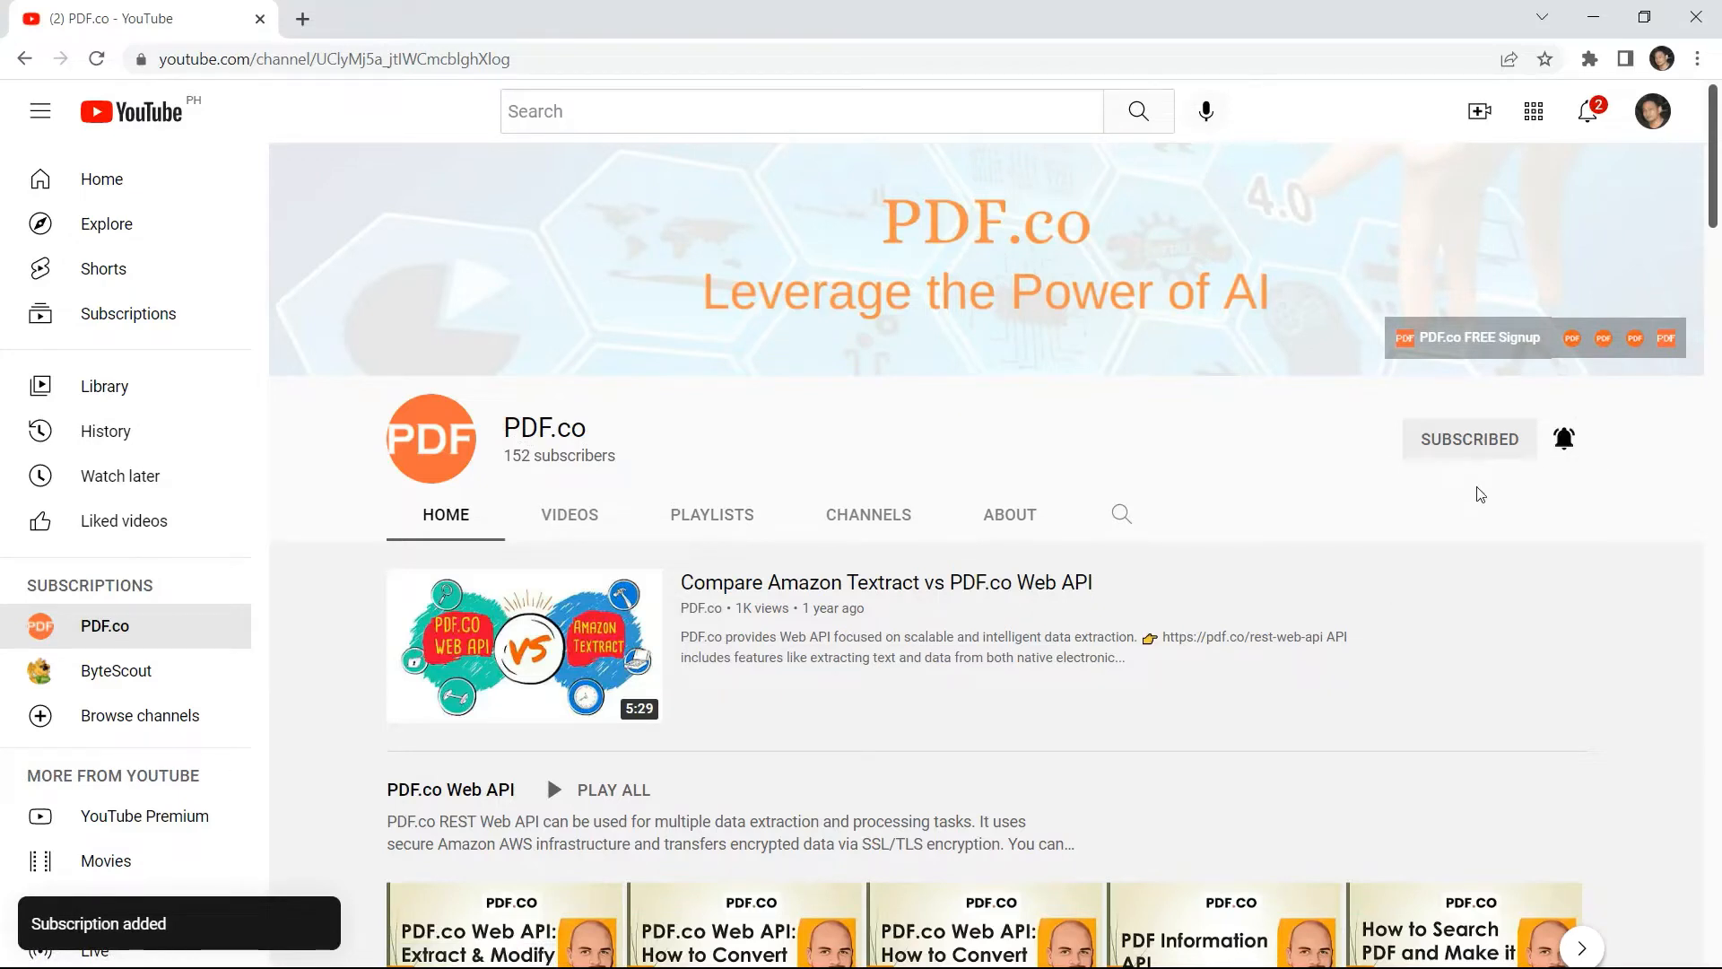